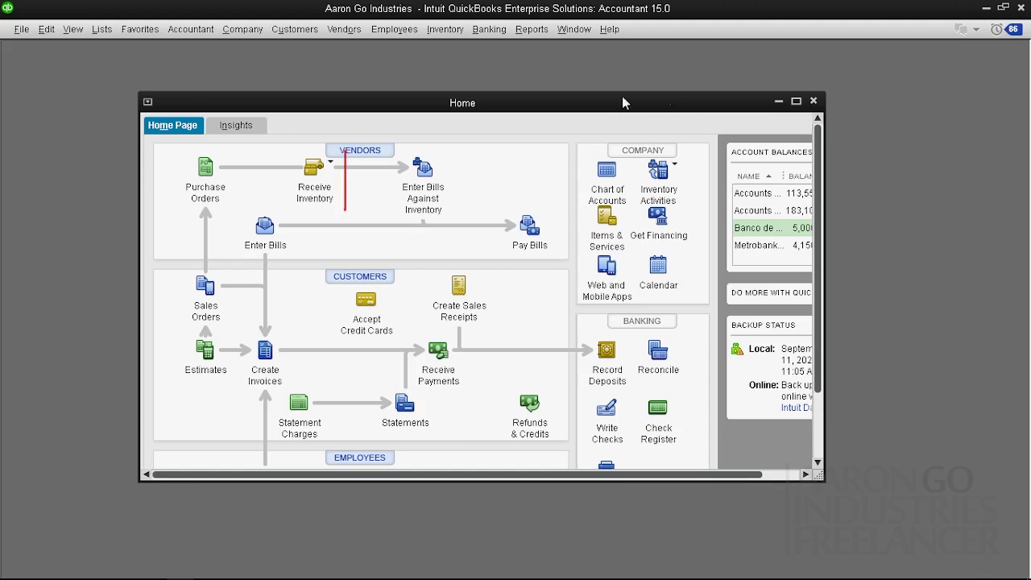
Step: Open a Receive Inventory with Bill form, then cancel the new vendor form from its vendor list
click(318, 170)
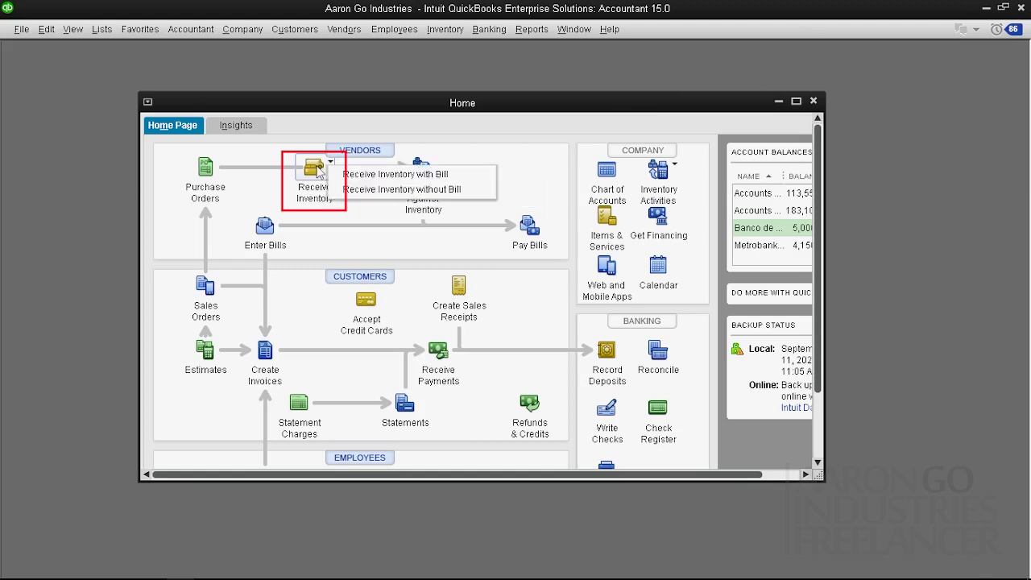
click(337, 174)
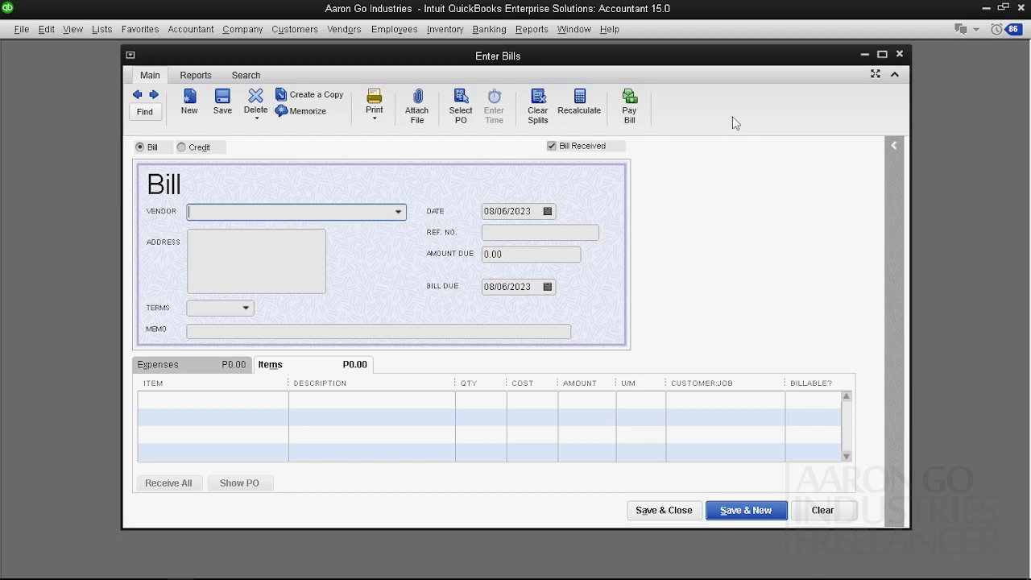
click(397, 214)
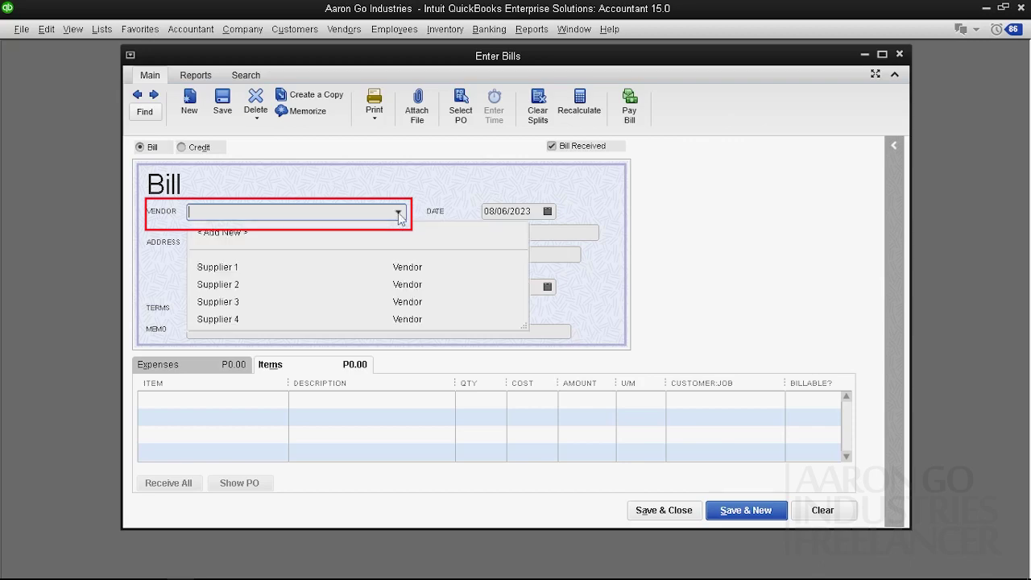
click(238, 234)
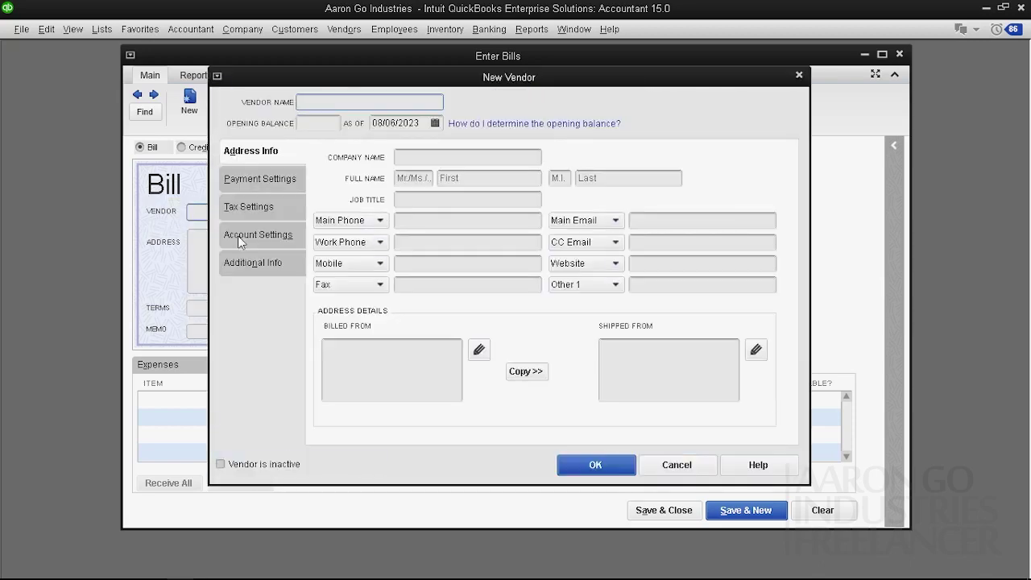
click(798, 75)
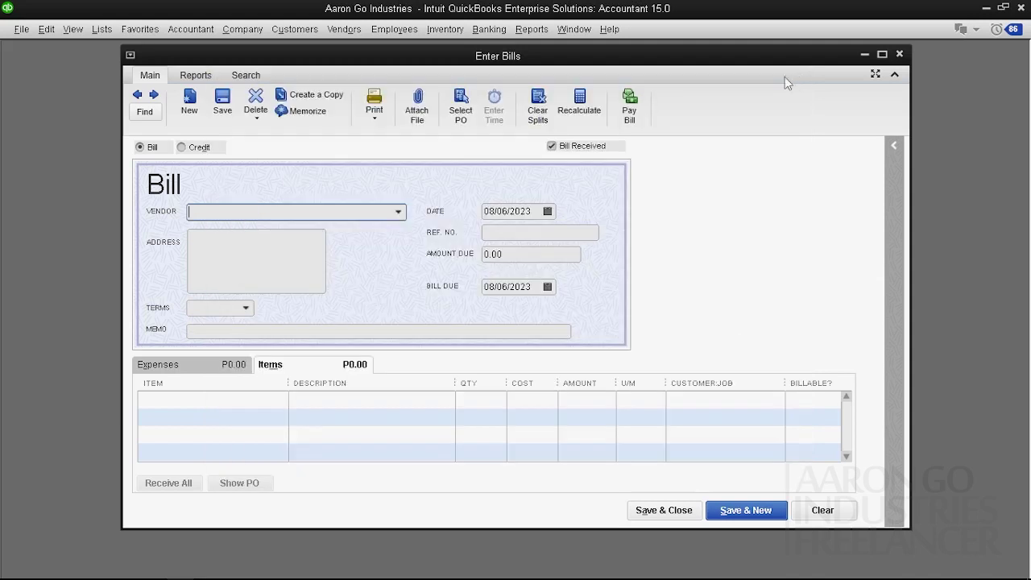
Step: Check the existing vendors in the Vendor Center, then return to the bill's vendor dropdown
click(346, 30)
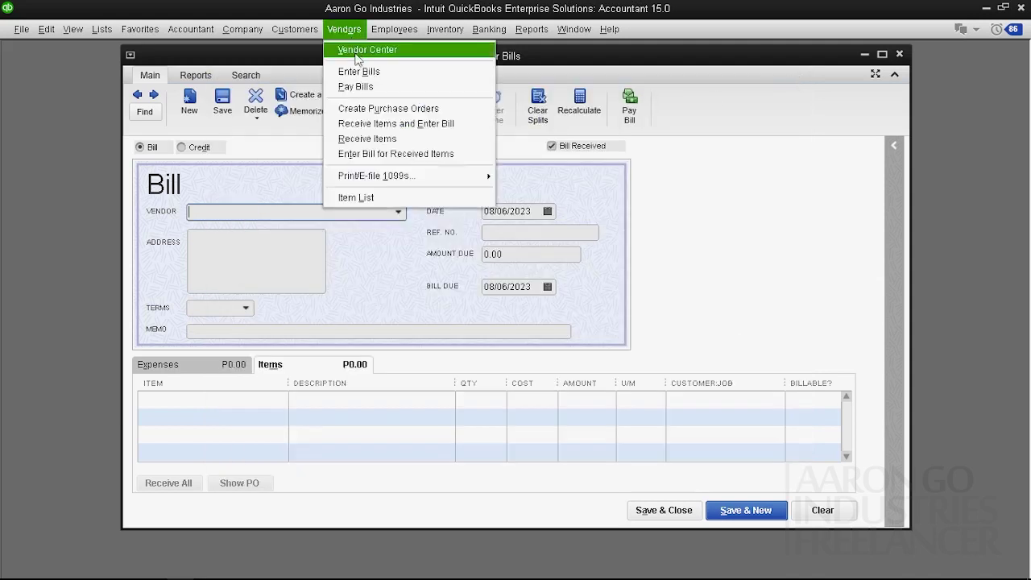
click(354, 50)
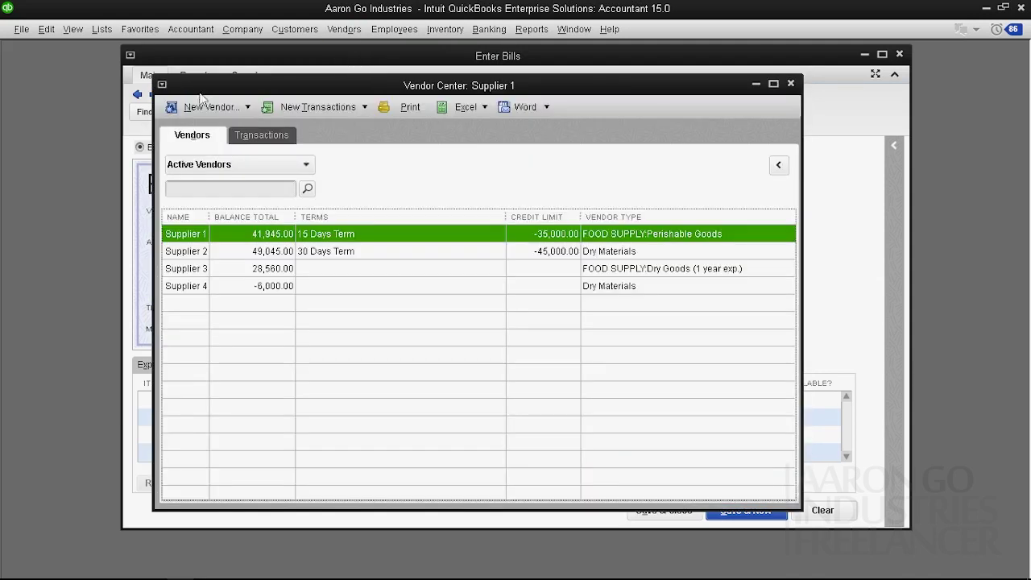
click(202, 106)
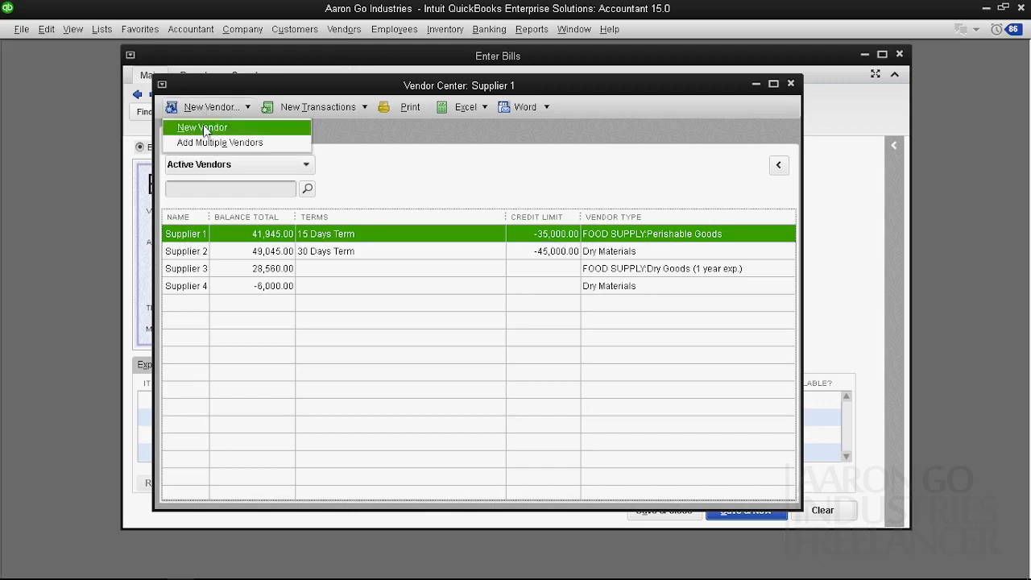
click(204, 128)
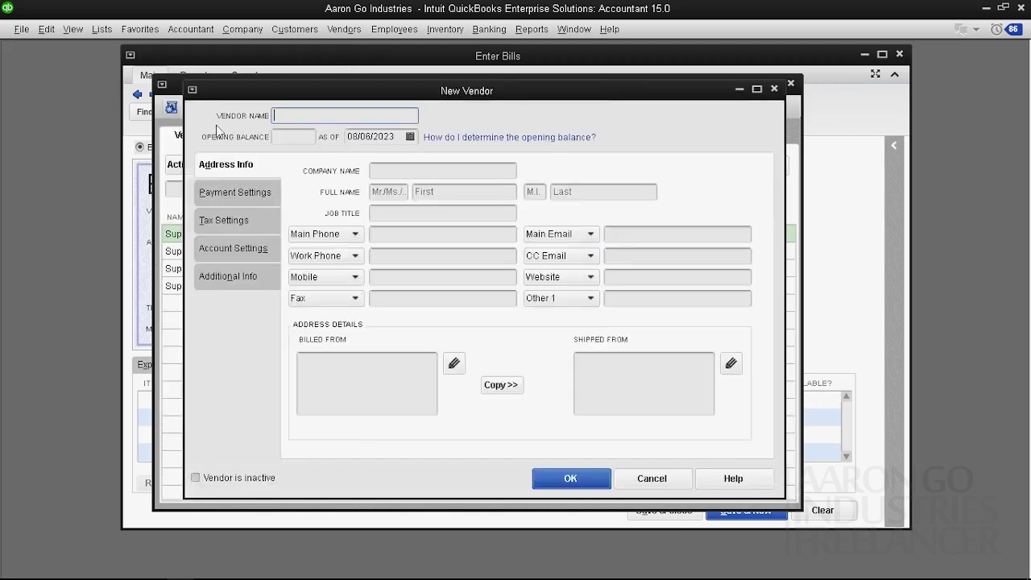
click(774, 89)
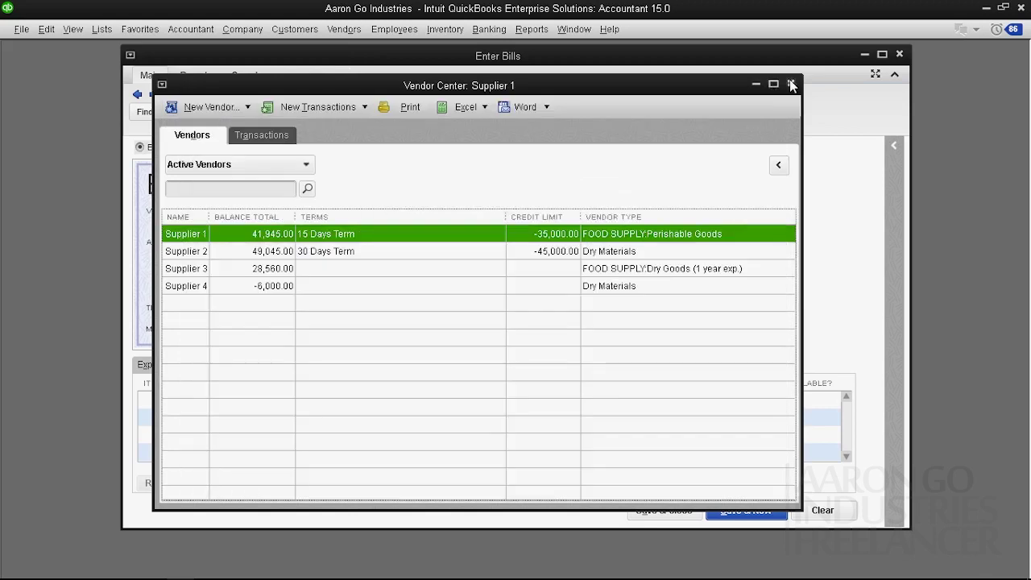
click(790, 82)
click(398, 212)
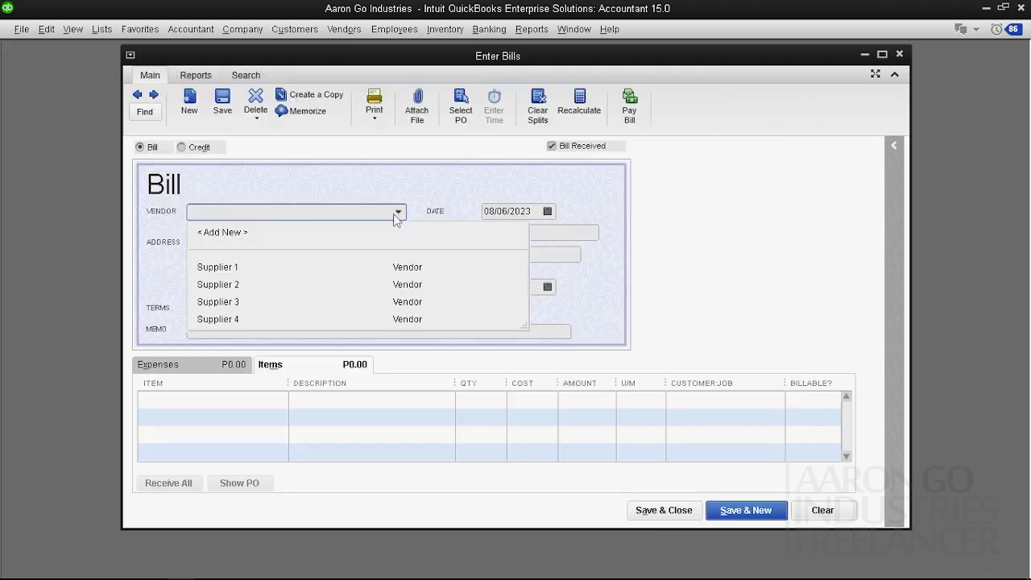
Step: Add Store Needs/Operations as a new vendor and set it as the bill's vendor
click(347, 240)
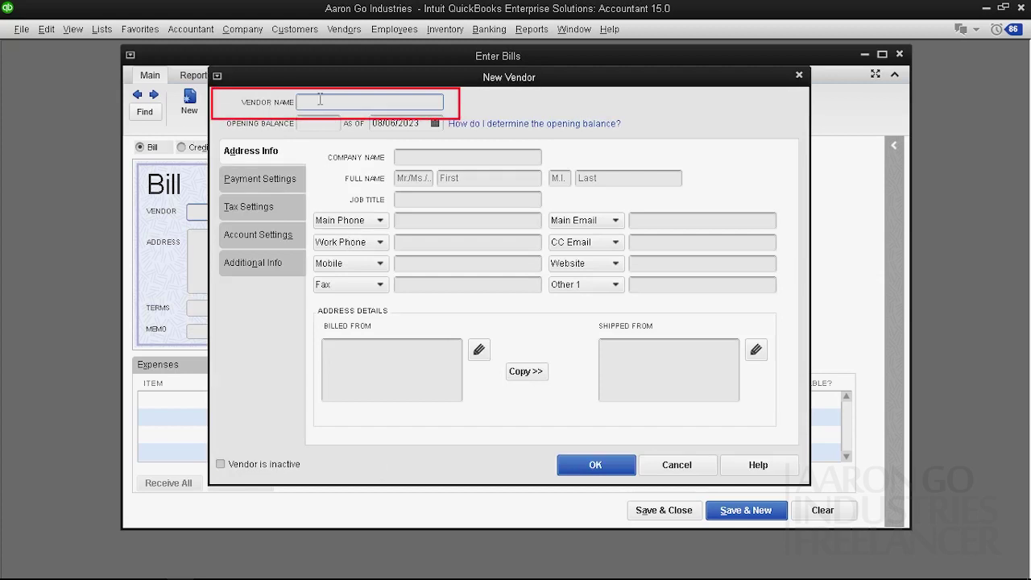
text(Store)
text( Needs)
text(/O)
text(perations)
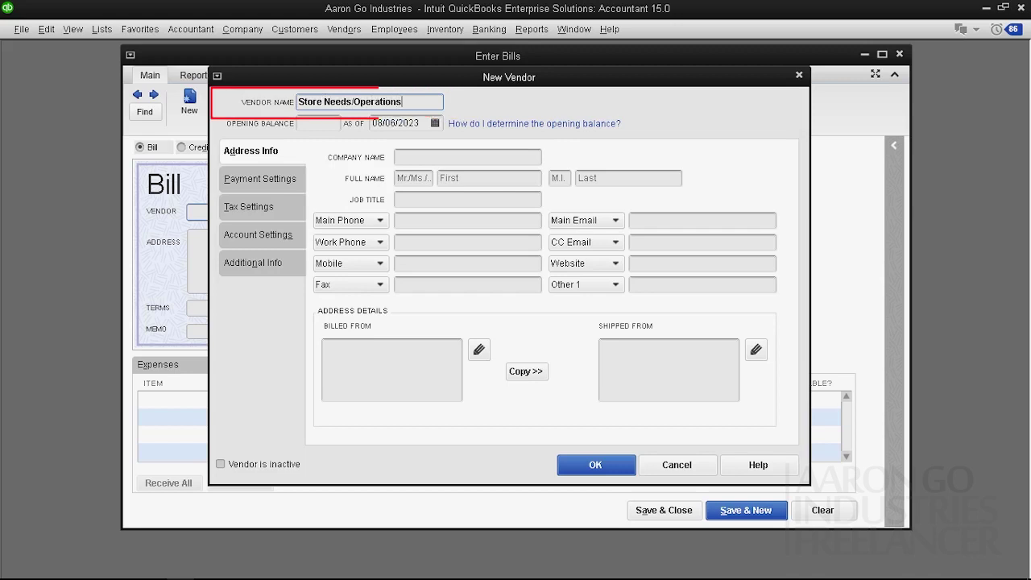
click(615, 475)
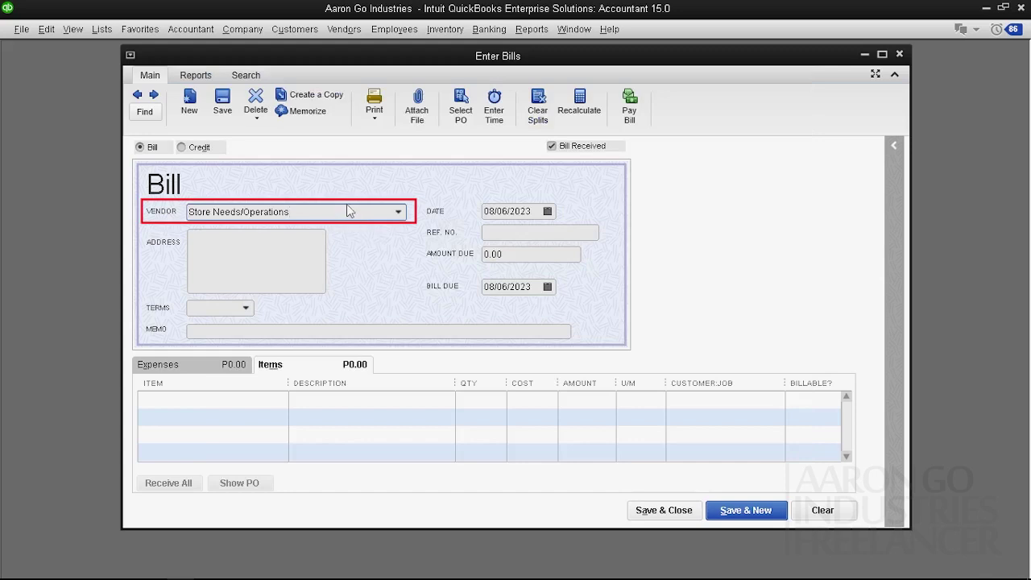
drag(310, 212, 148, 218)
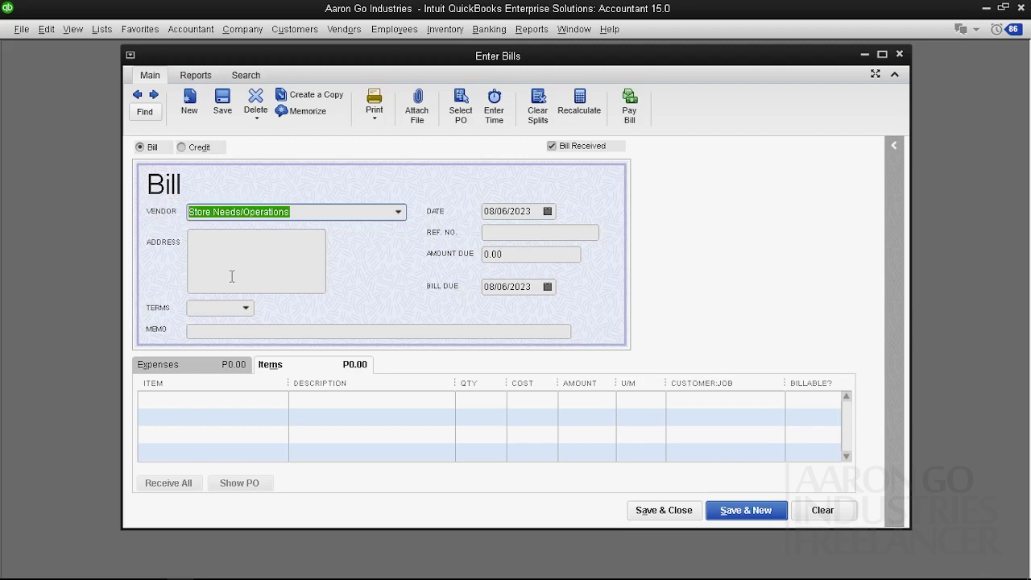
Step: Switch the Store Needs/Operations form to a Credit with bill received, ready on the first item row
click(149, 149)
click(197, 149)
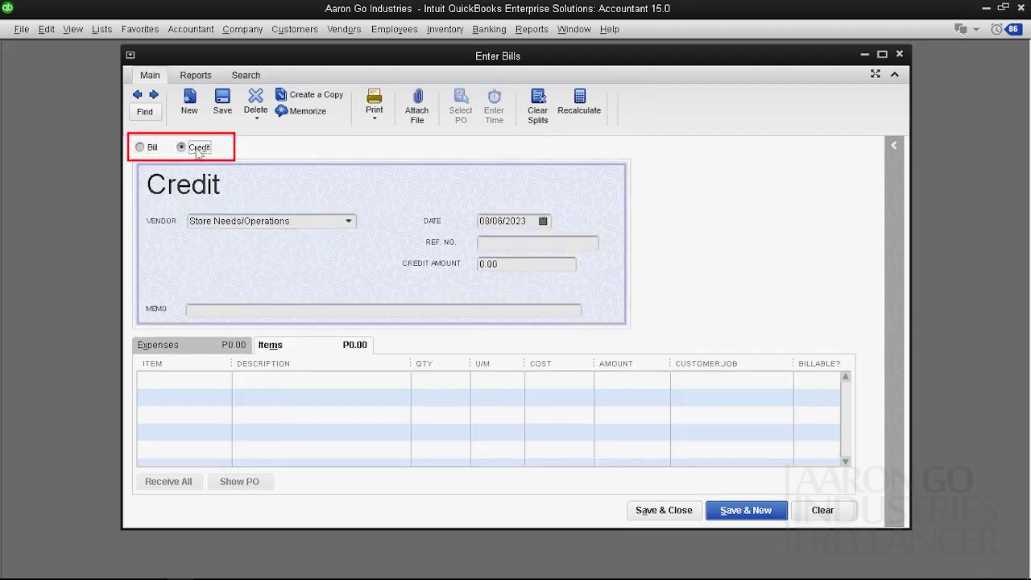
click(152, 148)
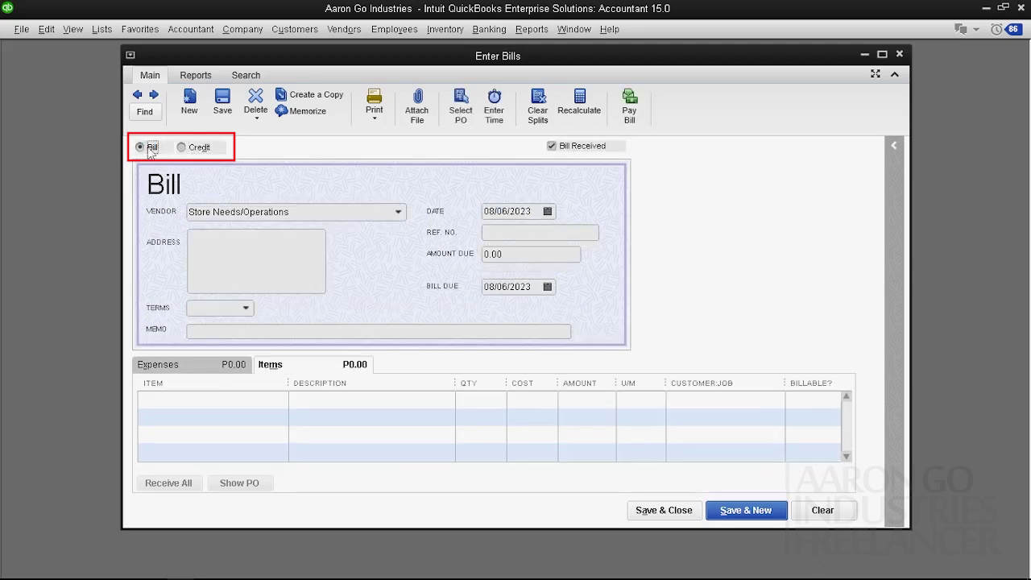
click(553, 147)
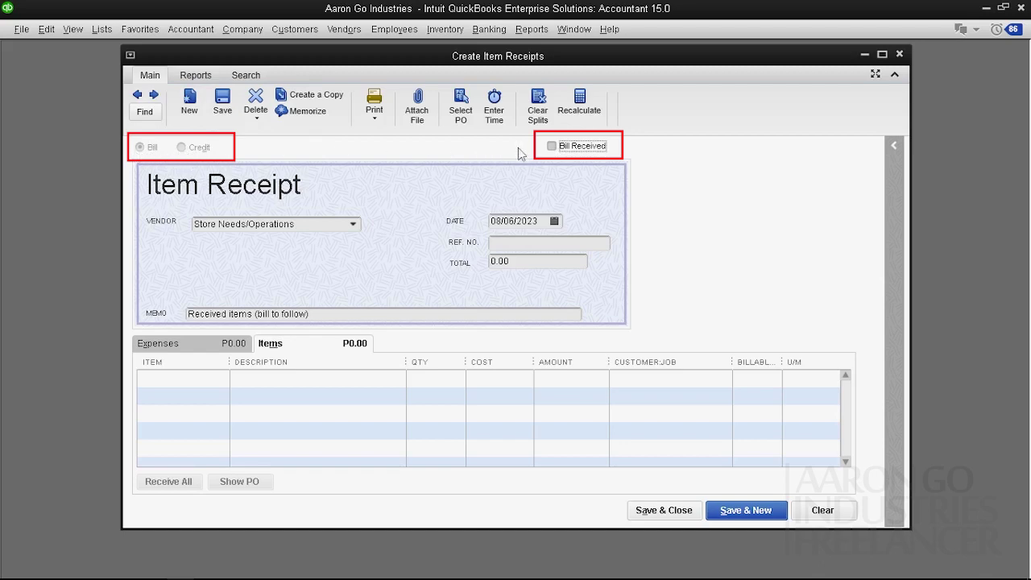
click(552, 147)
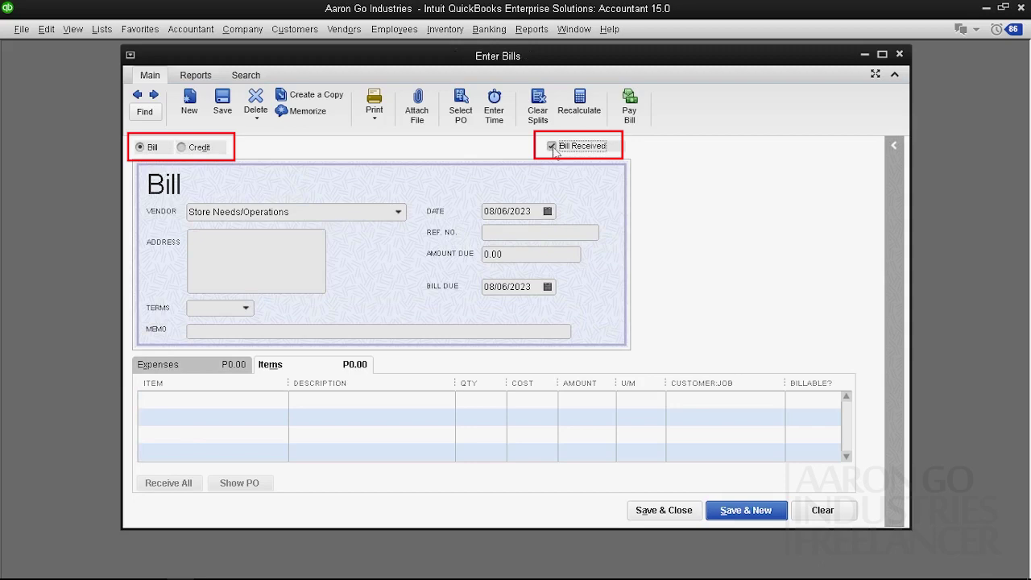
click(182, 148)
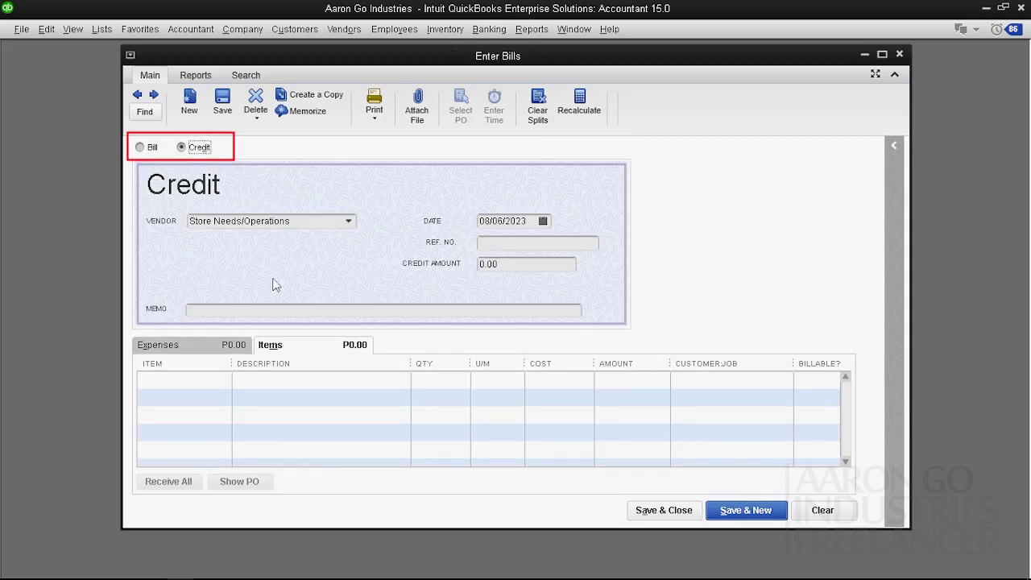
click(253, 382)
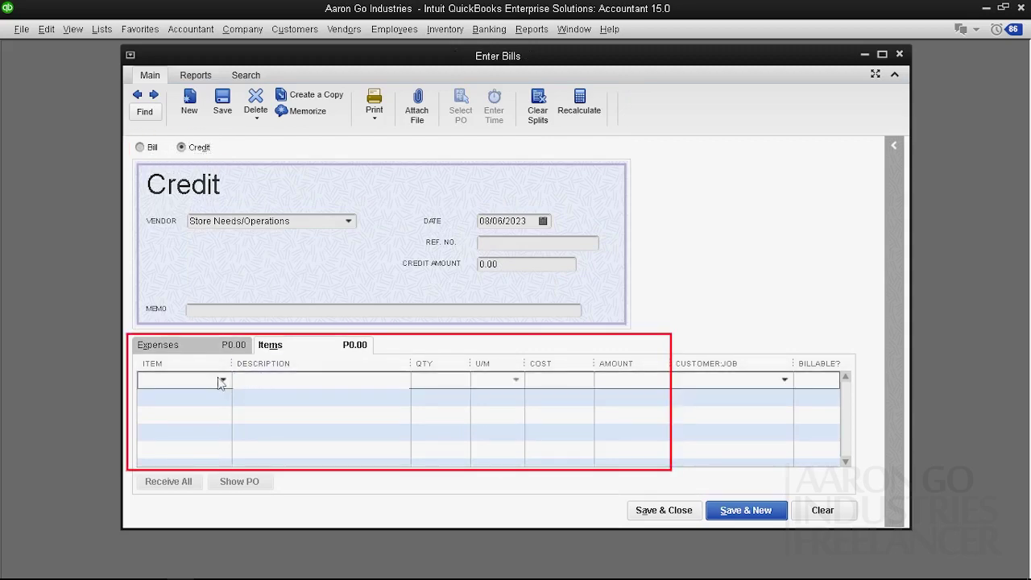
Step: Add 2 Trays of Farm Fresh Egg Large (FFE-L10.5) at 330.00 each to the credit
click(223, 380)
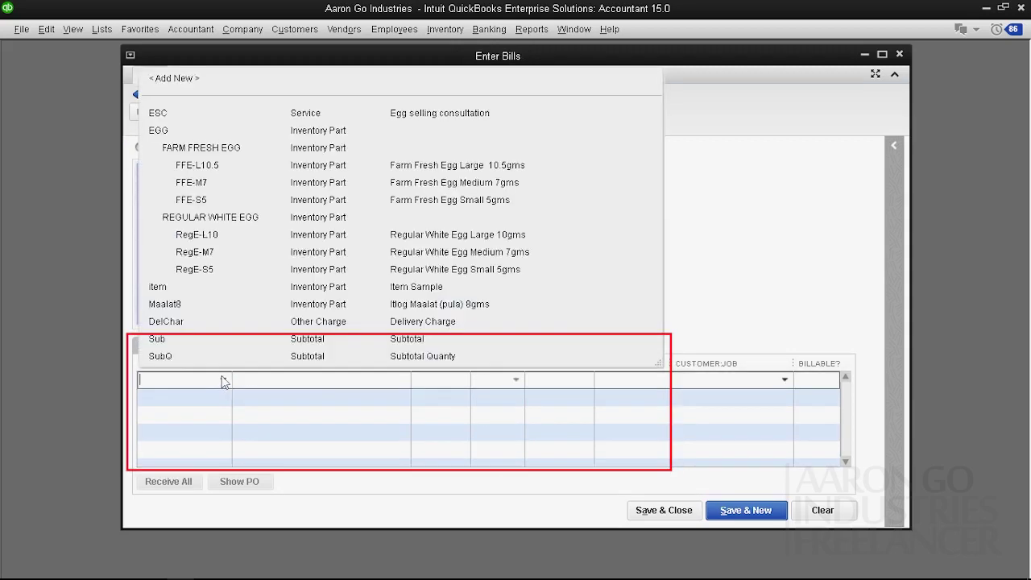
click(234, 165)
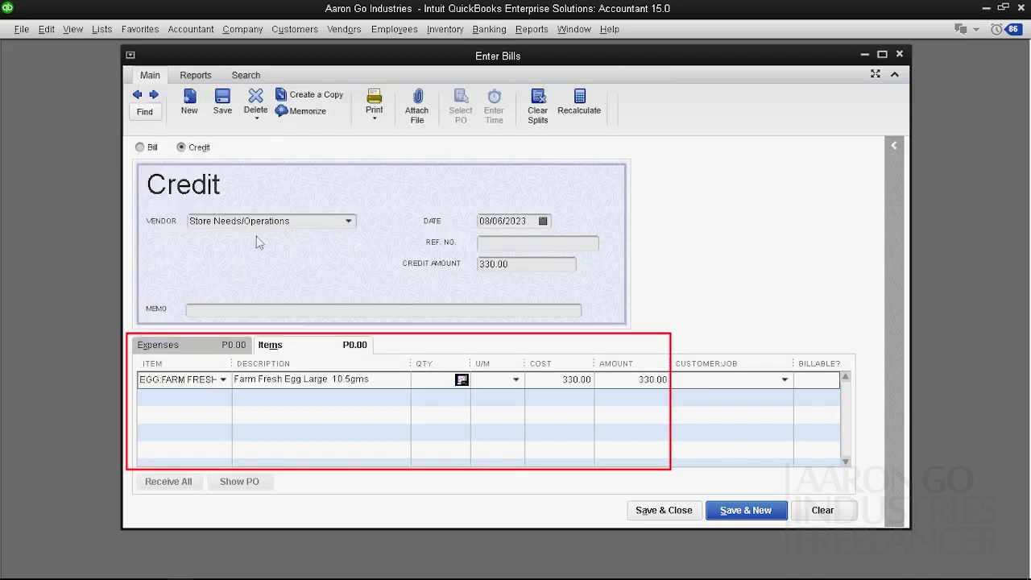
click(882, 56)
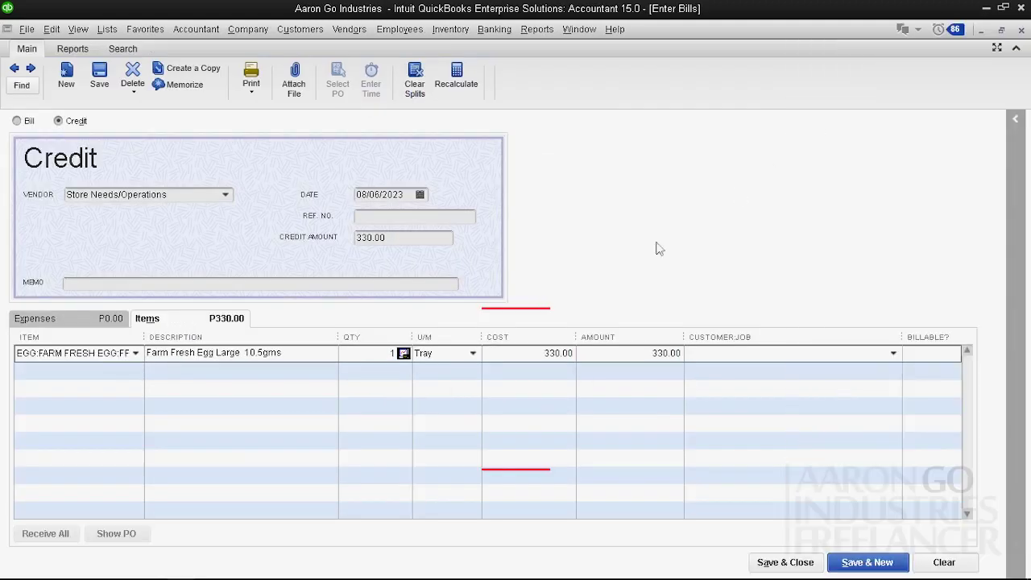
click(402, 354)
text(2)
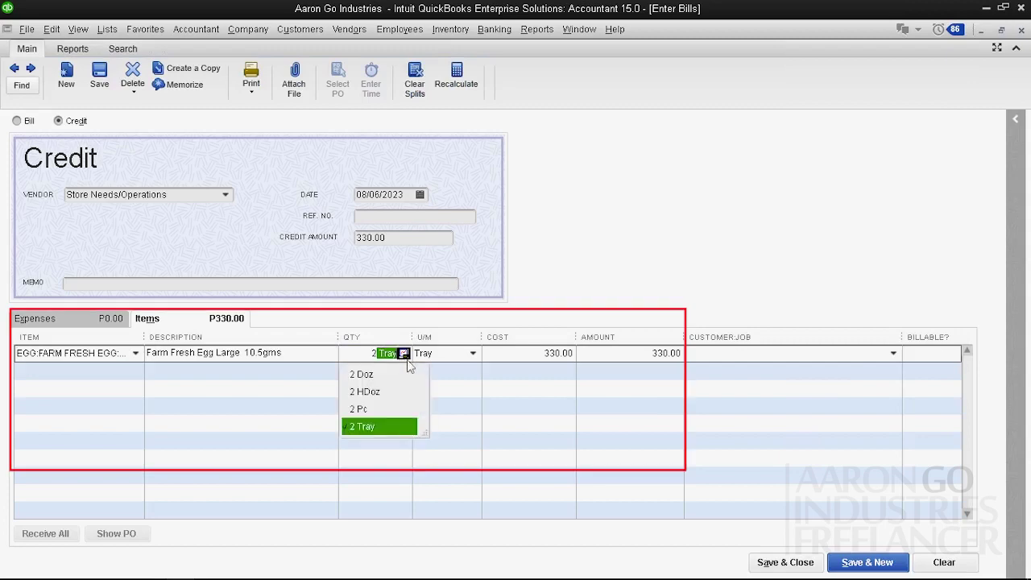
click(397, 429)
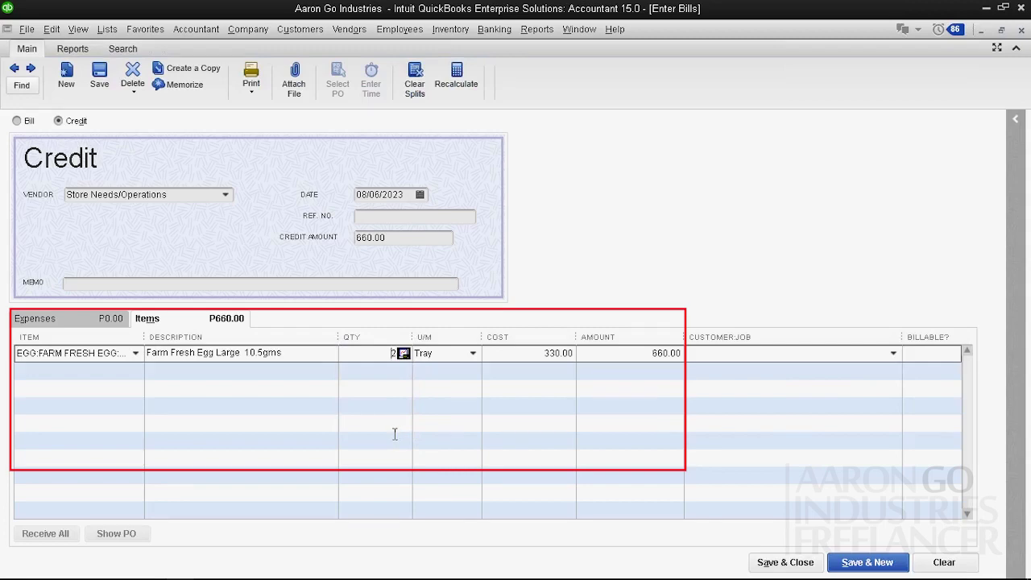
click(310, 350)
Step: Review the egg line totalling 660.00, then move to the reference number field
click(357, 408)
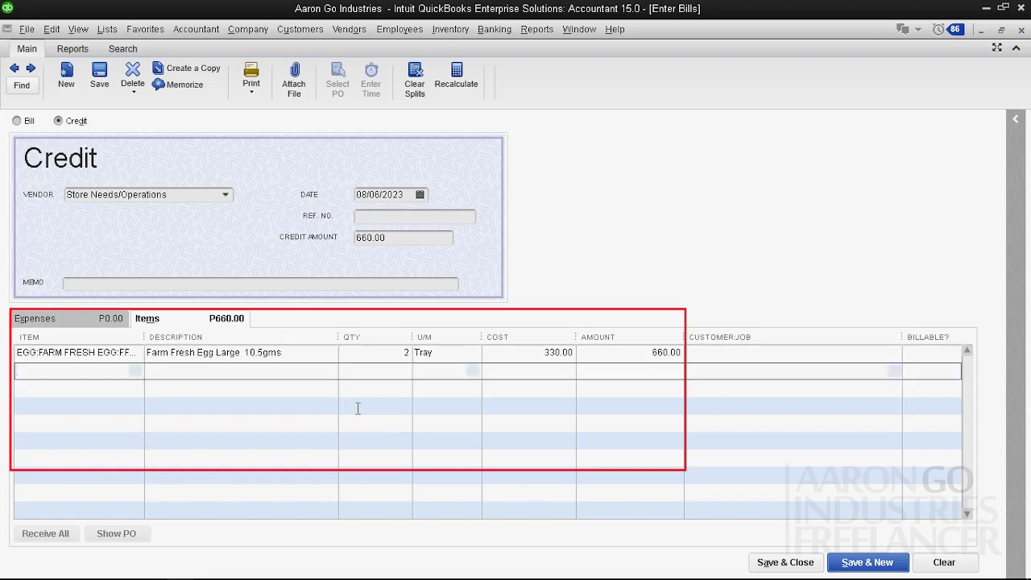
click(381, 353)
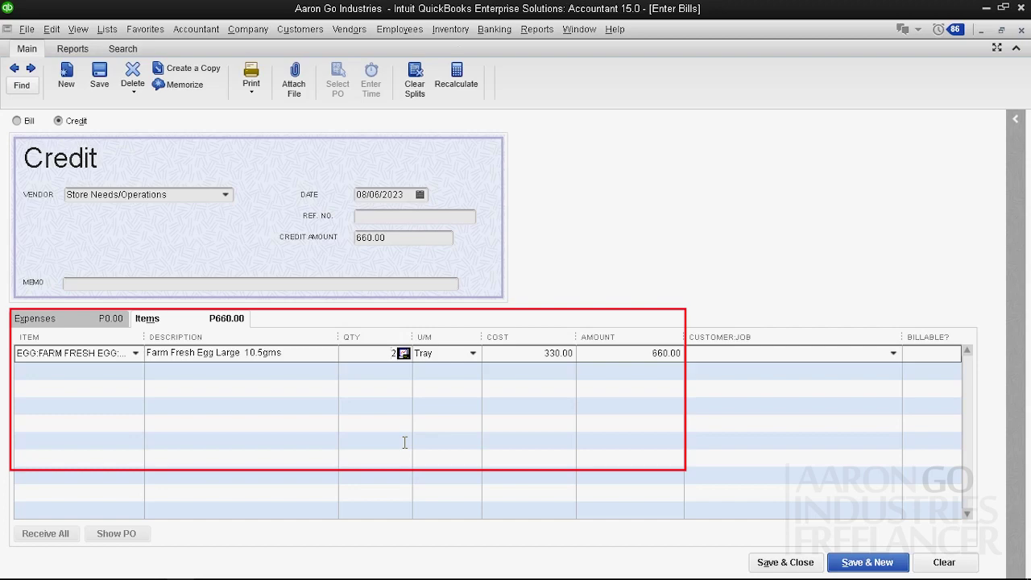
click(314, 358)
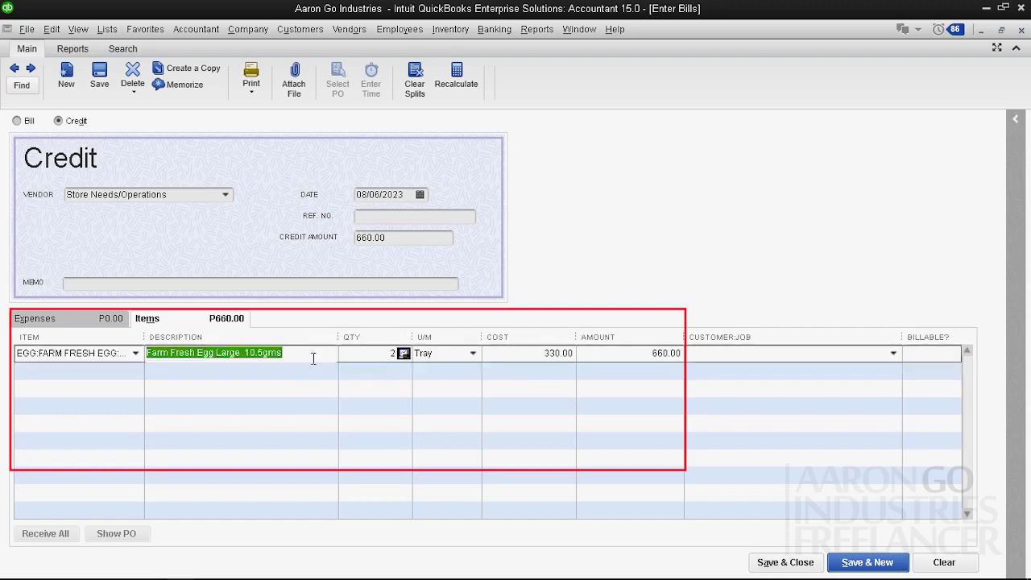
click(361, 379)
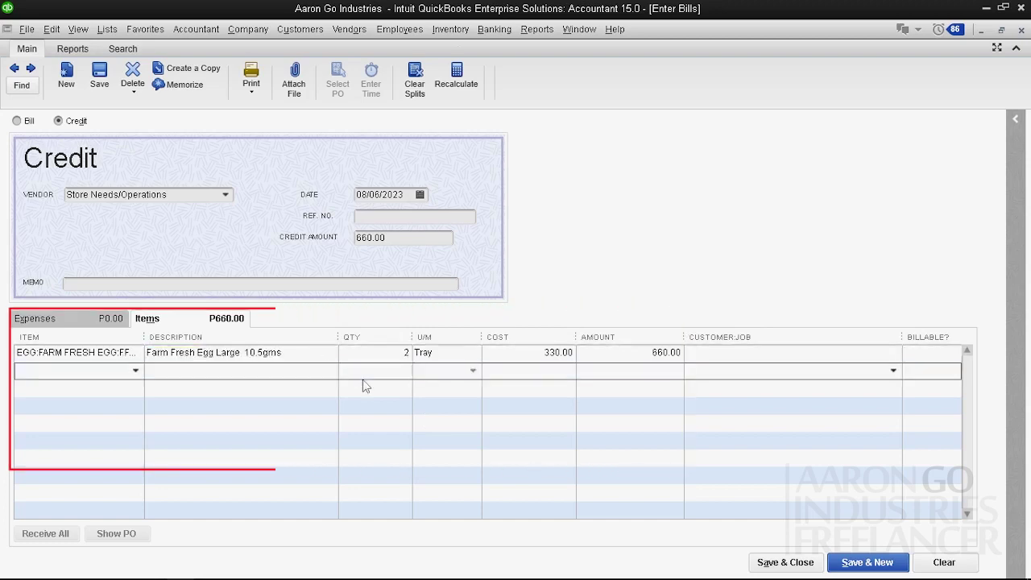
click(402, 214)
Step: Enter reference number 0001258, keep the date 08/06/2023, and recheck the egg quantity
text(000)
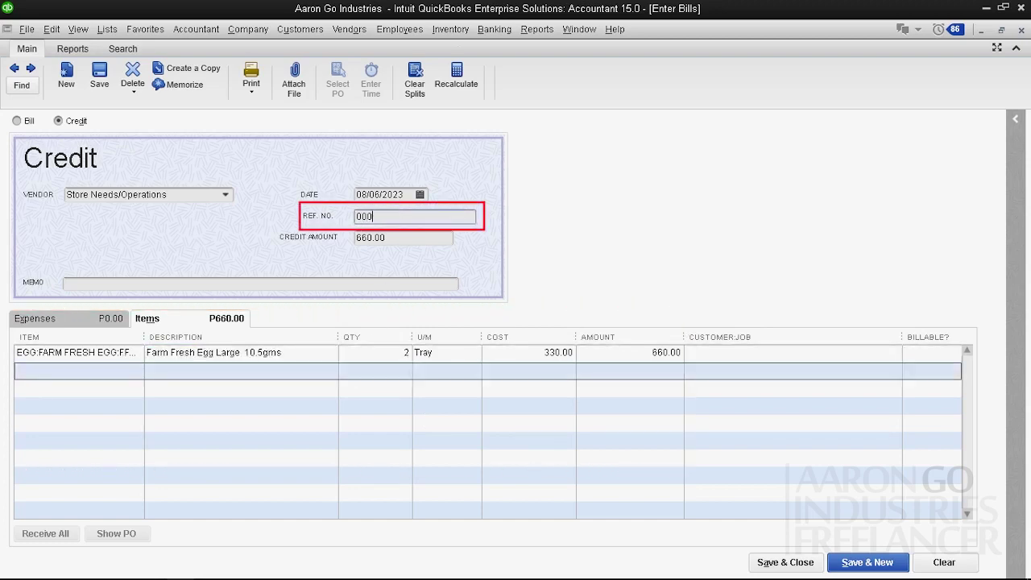
text(1258)
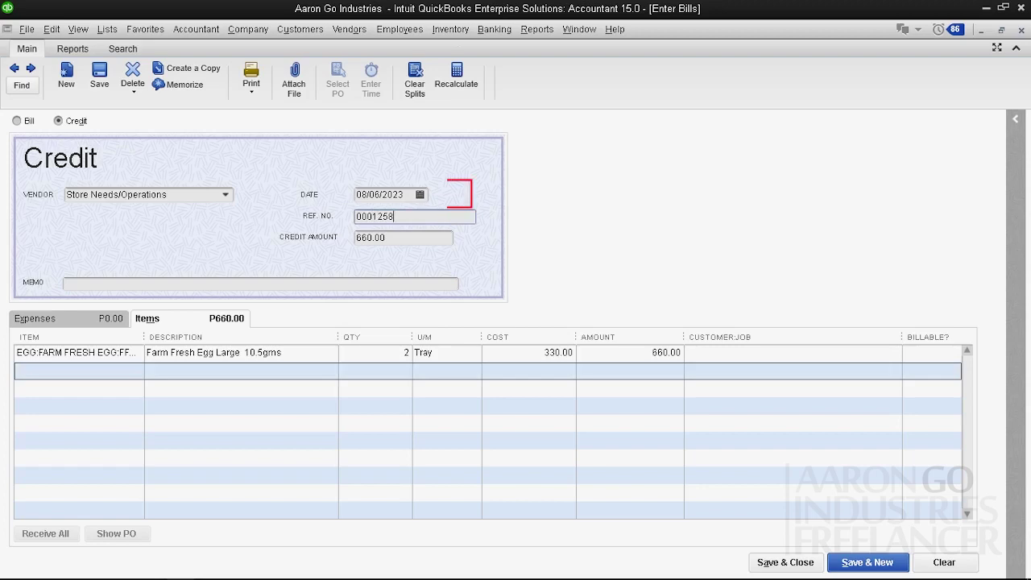
click(490, 421)
click(419, 195)
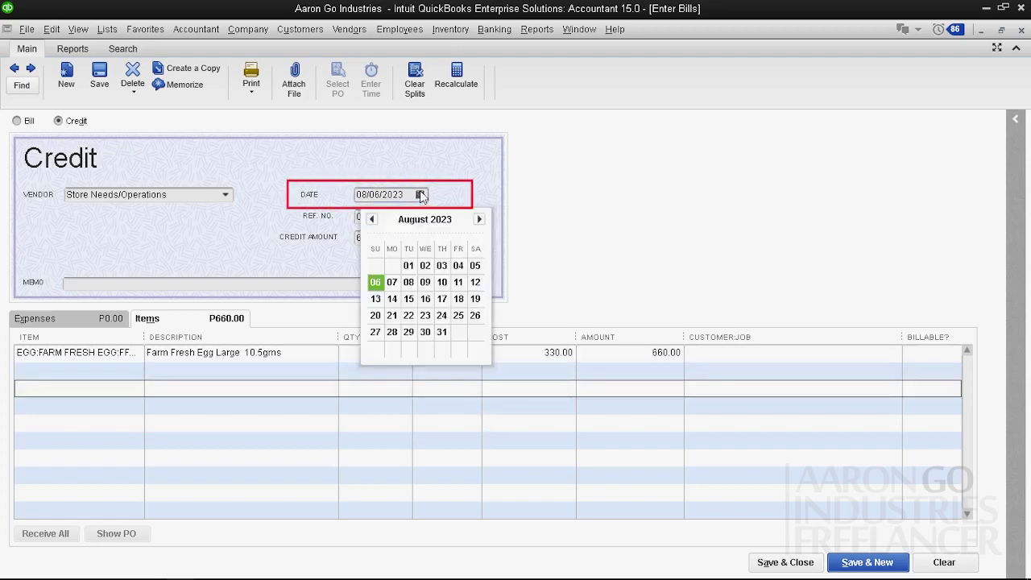
click(375, 282)
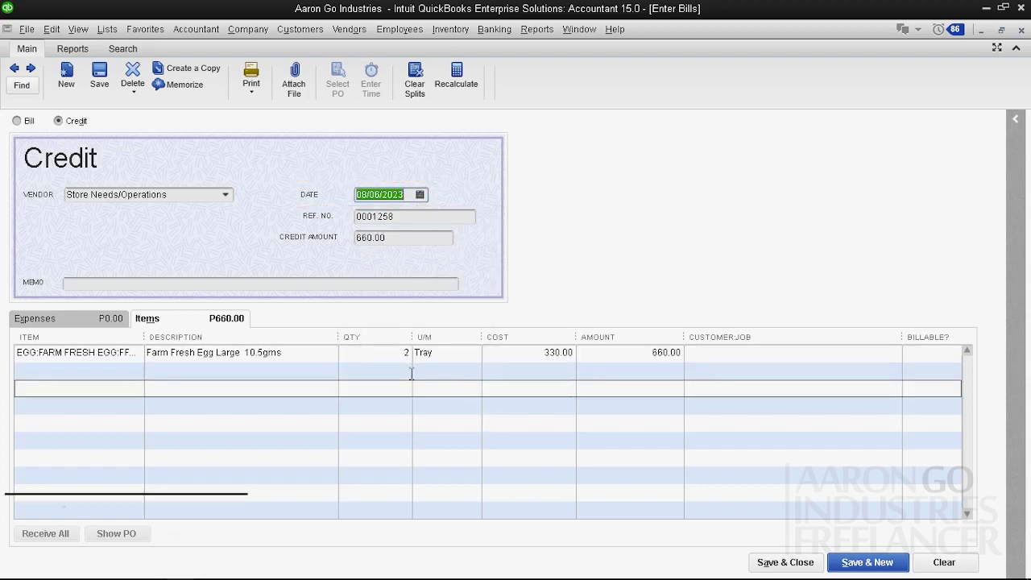
click(396, 369)
click(372, 355)
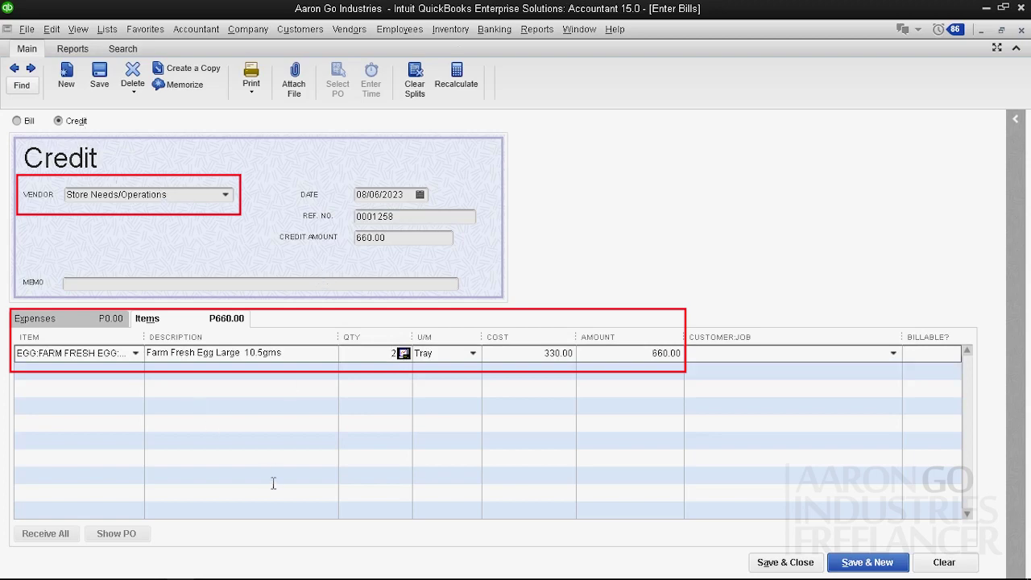
key(shift+Home)
Step: From the Expenses tab account list, start adding a new Expense-type account
click(100, 324)
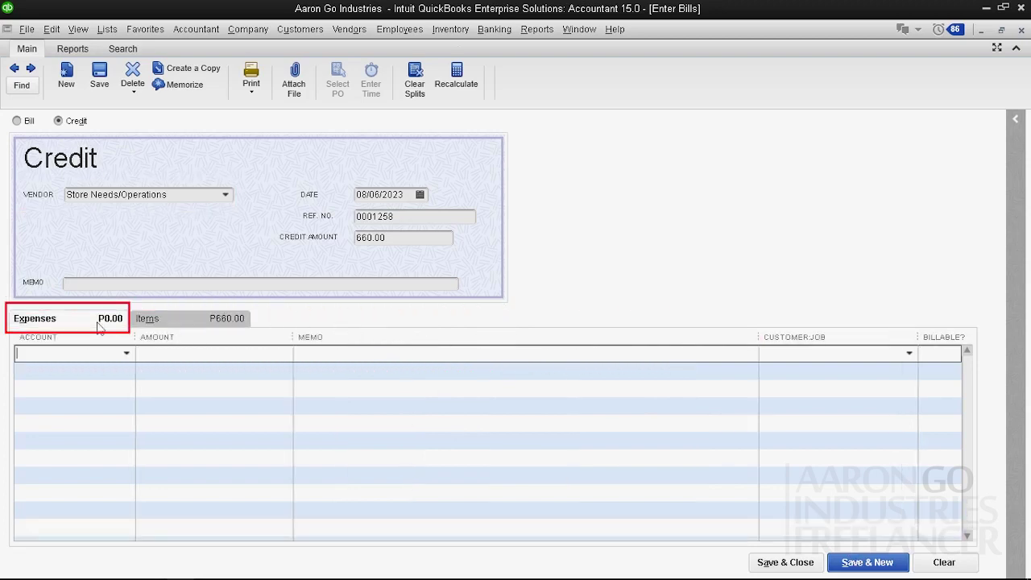
click(126, 354)
scroll(179, 444, up, 5)
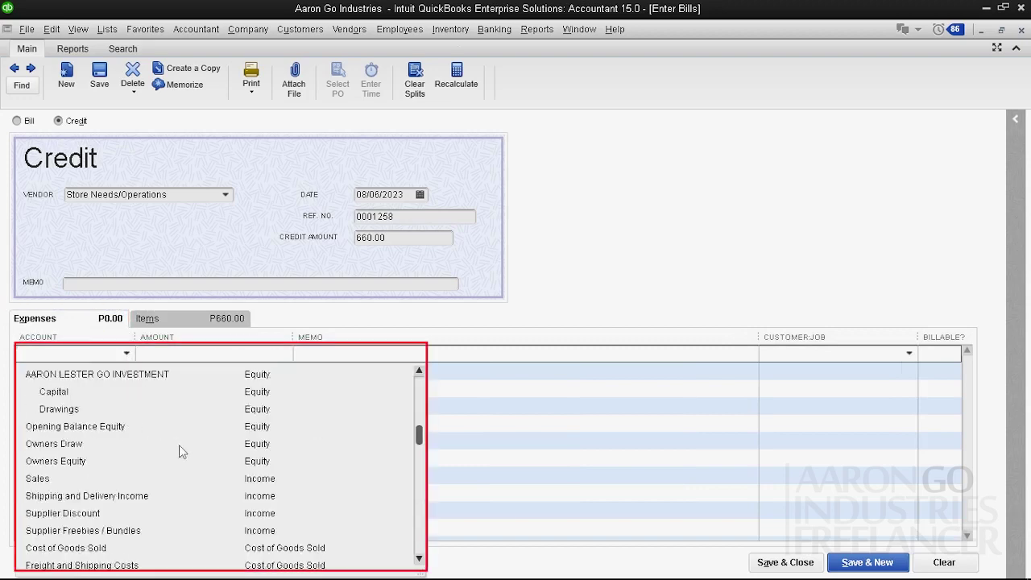
scroll(179, 445, up, 5)
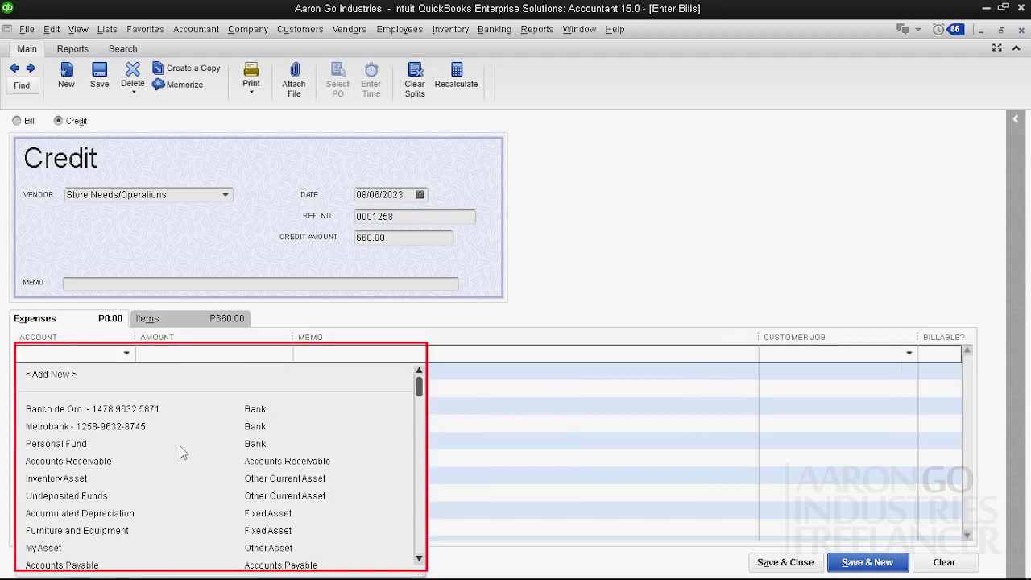
click(86, 374)
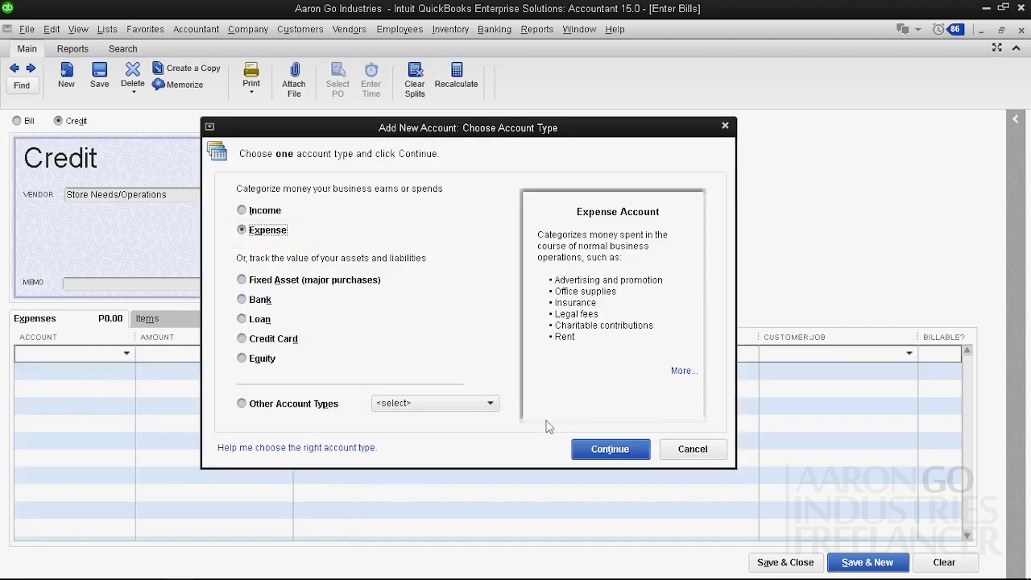
Step: Create Expense account Store Ops/Donations/Personal and place it on the first expense line
click(615, 452)
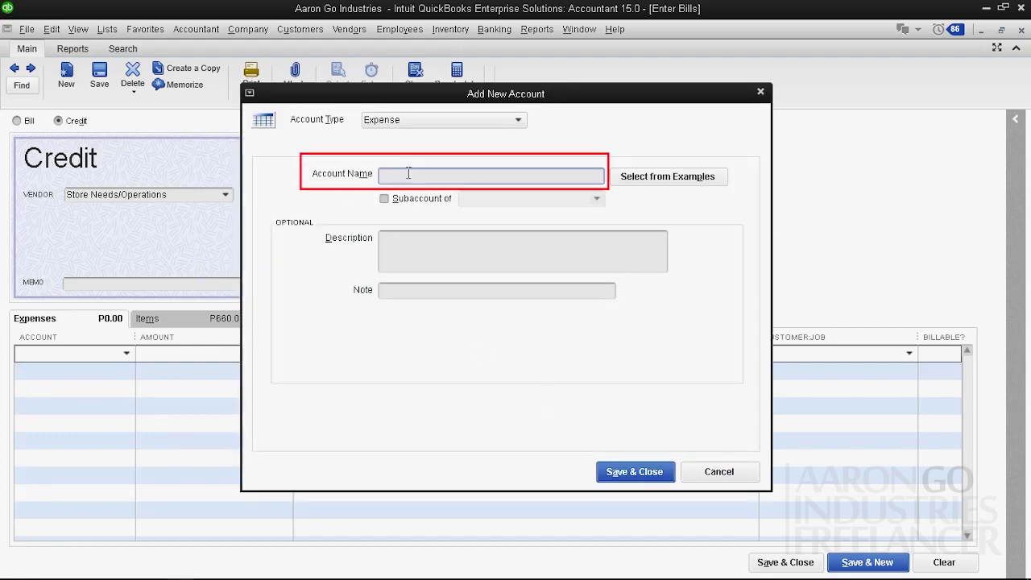
text(Stor)
text(e Operations/)
text(Don)
text(ations/)
text(Pers)
key(BackSpace)
drag(515, 175, 412, 175)
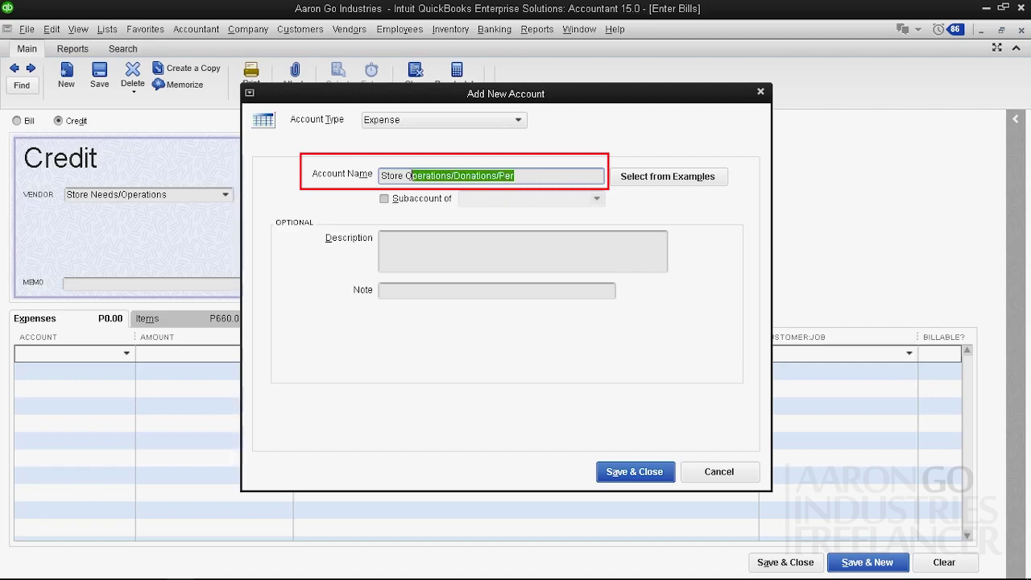
text(ps/Do)
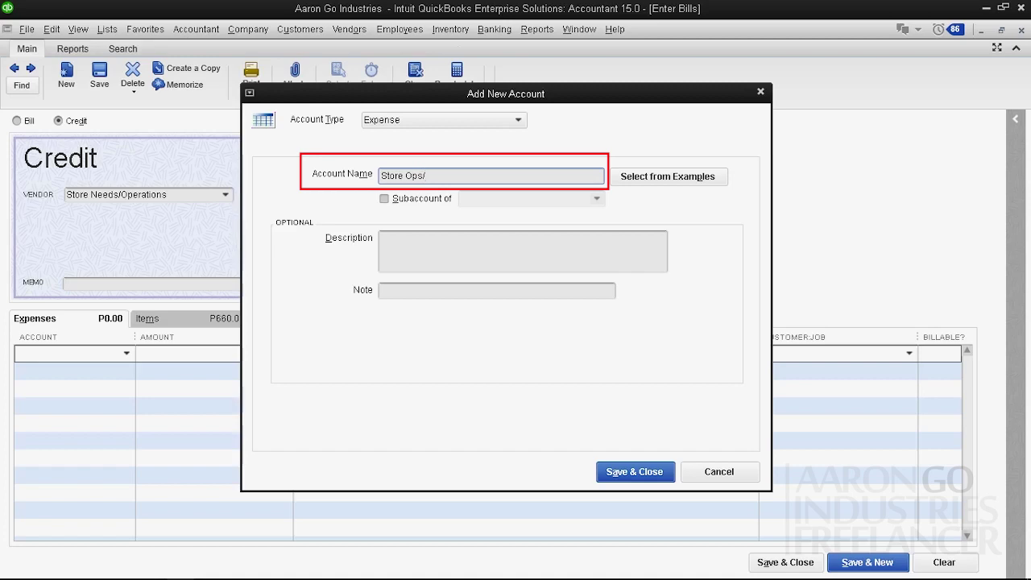
text(nations/Pe)
text(rson)
text(al)
click(651, 474)
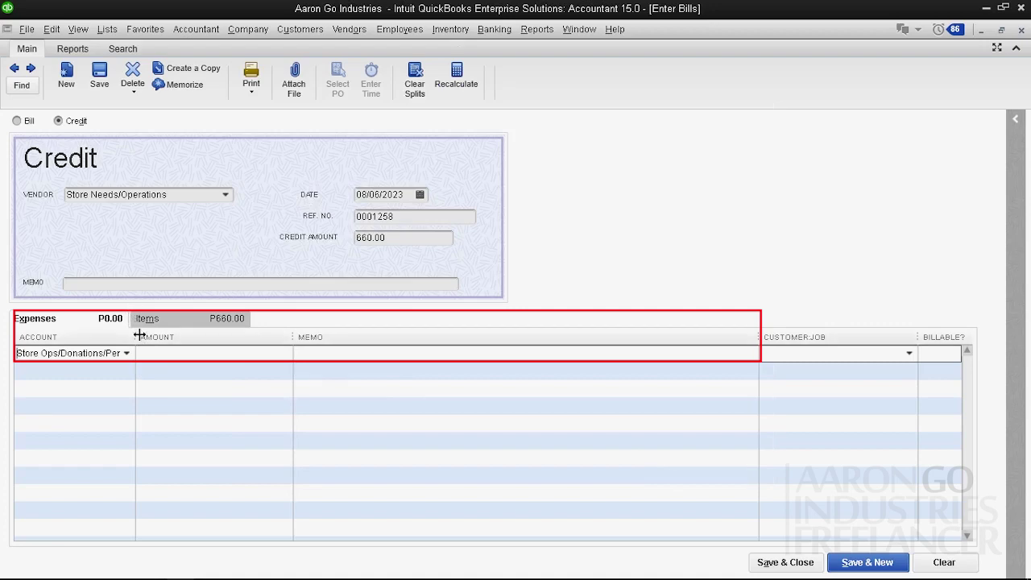
Step: Enter -660.00 on the Store Ops/Donations/Personal expense line so the credit totals 0.00
drag(135, 337, 174, 331)
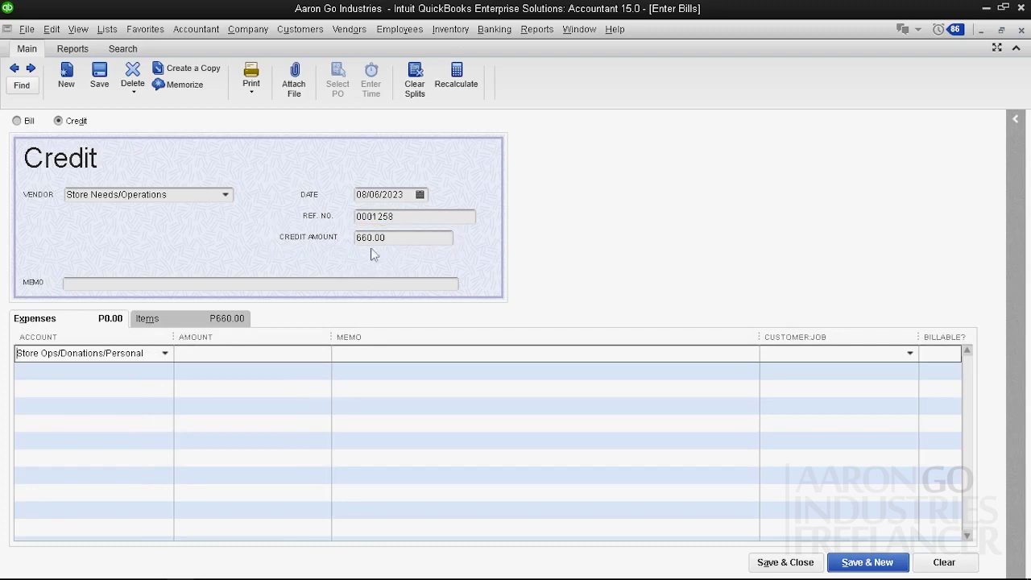
click(220, 319)
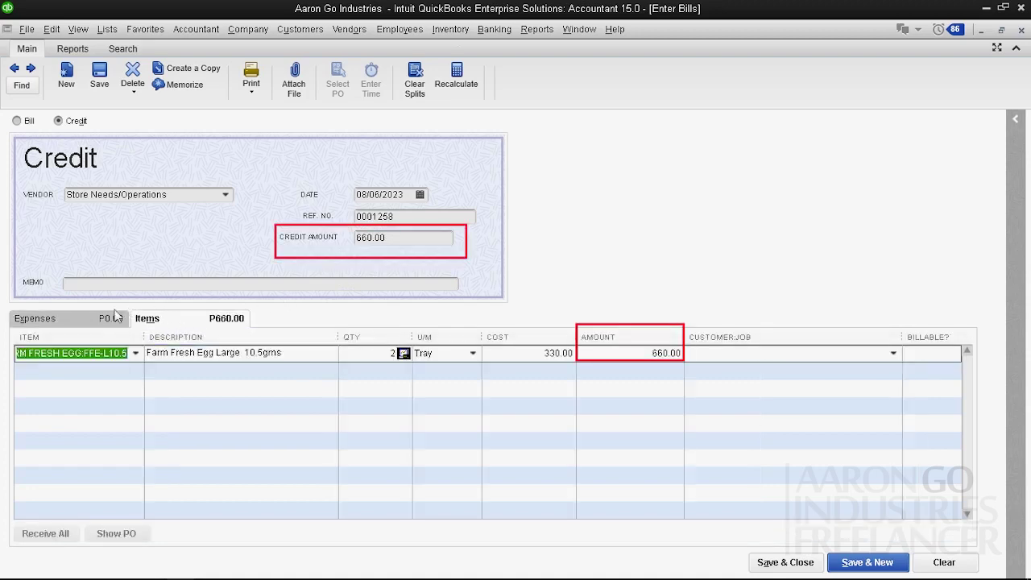
click(36, 318)
click(200, 354)
text(-660)
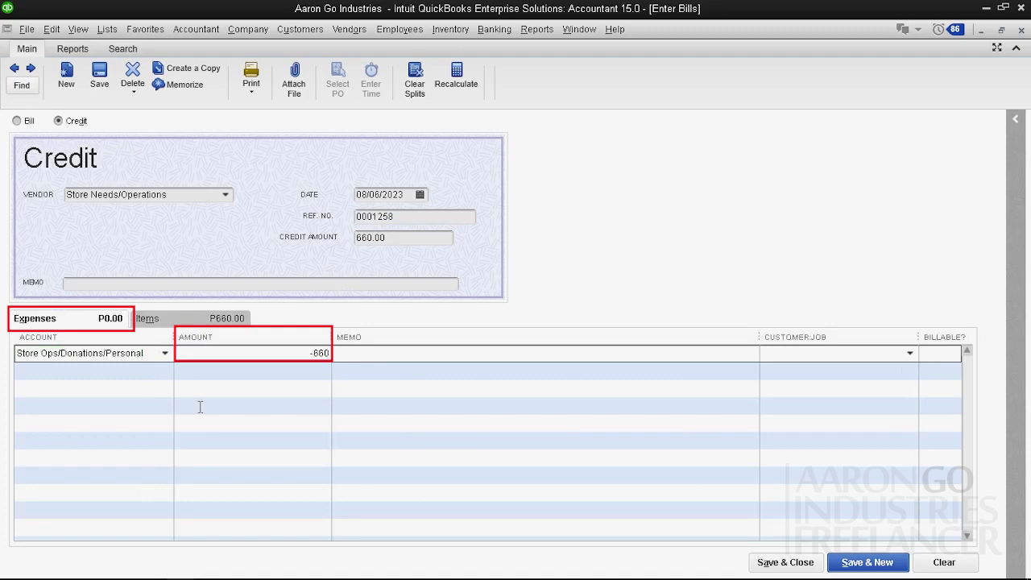
key(Down)
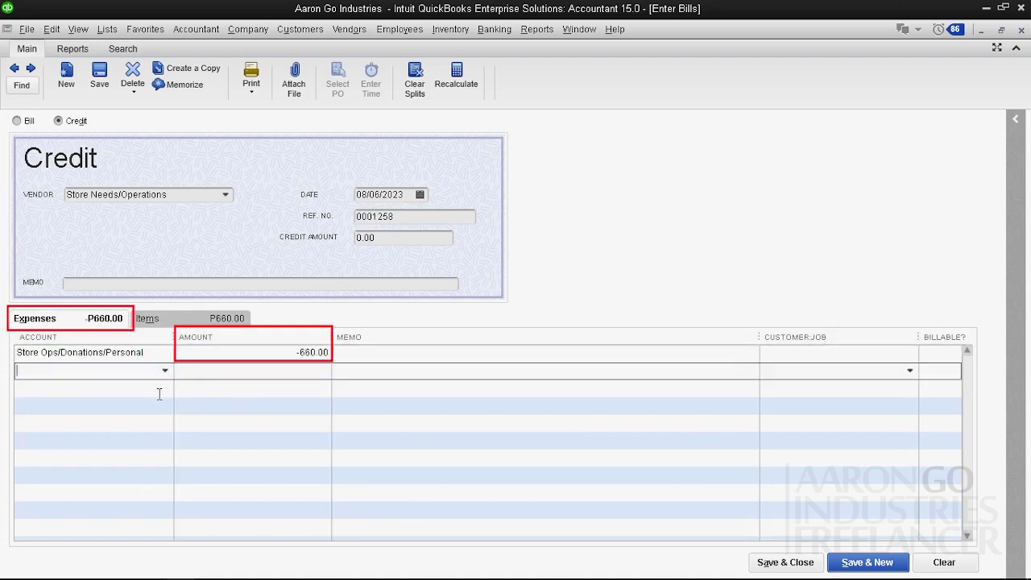
click(290, 357)
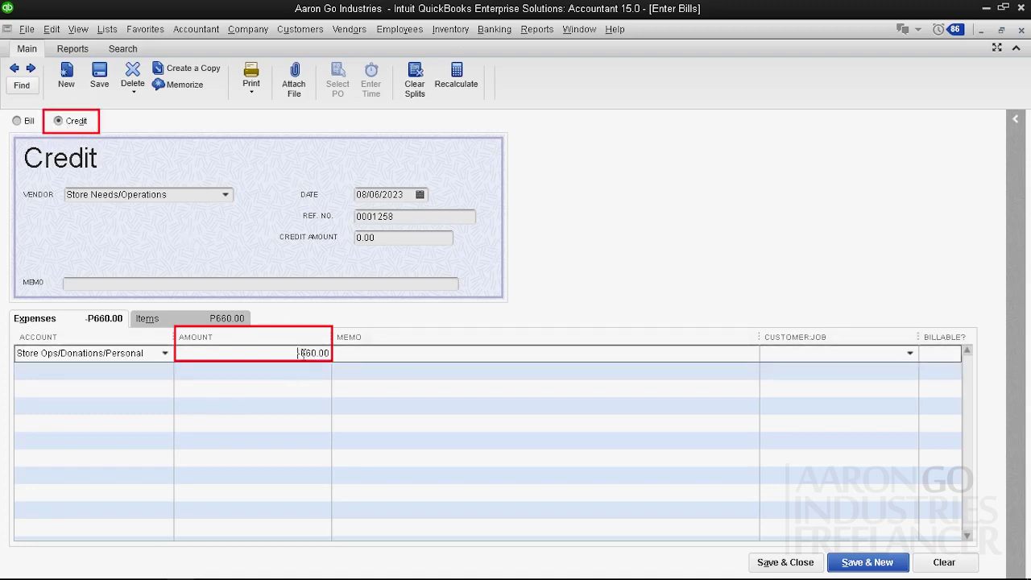
drag(174, 336, 225, 337)
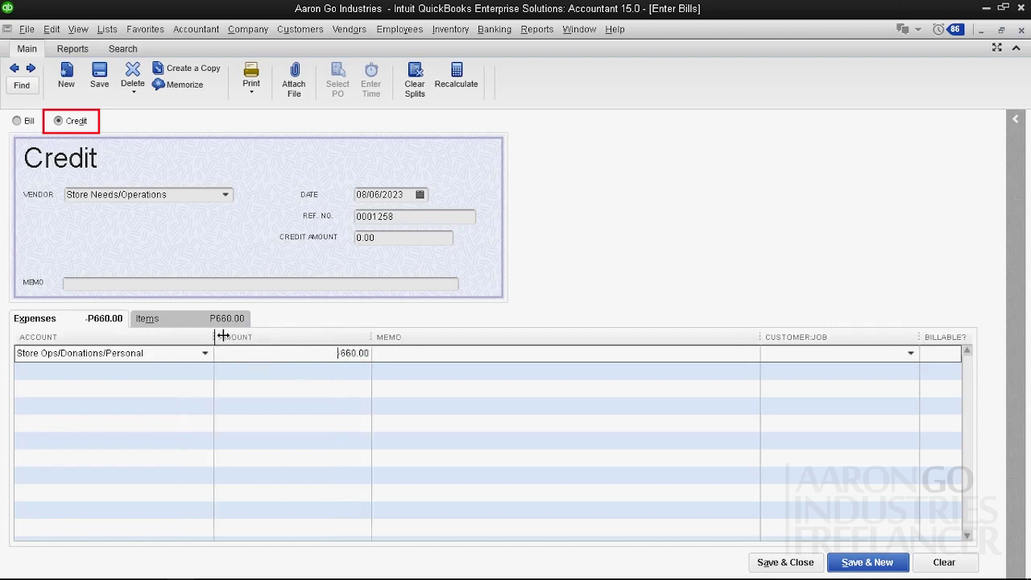
click(175, 353)
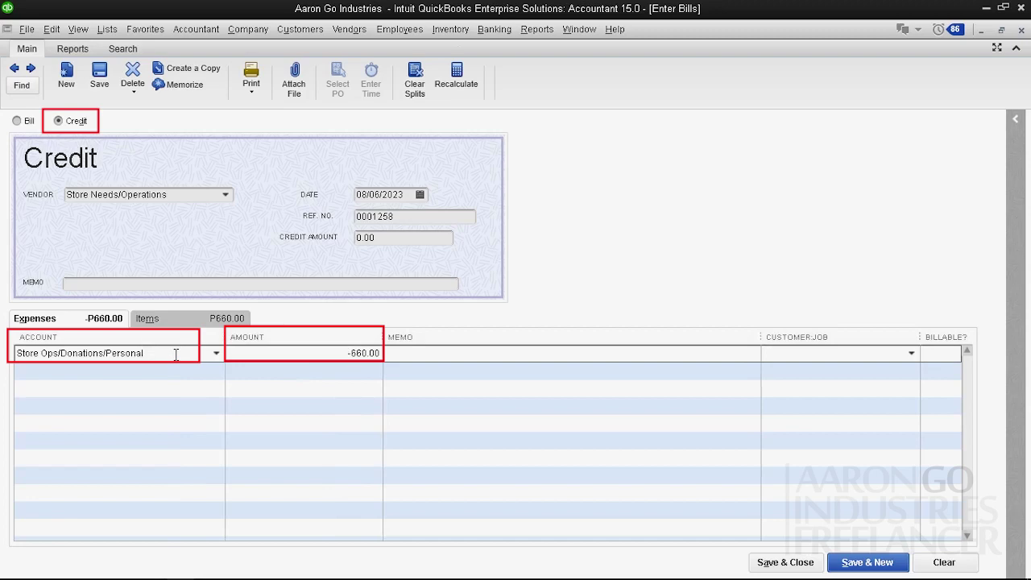
click(191, 321)
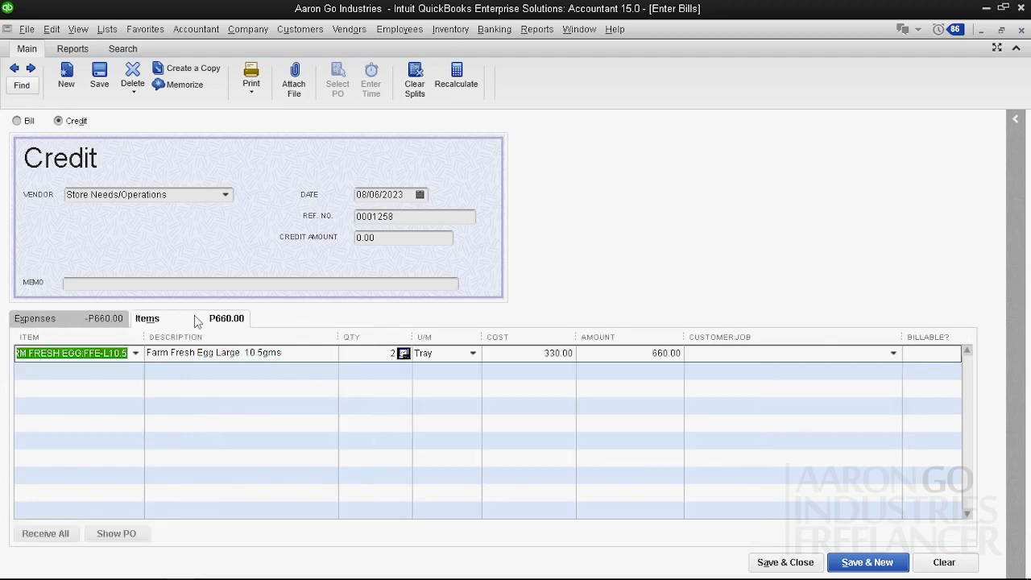
click(384, 355)
double_click(385, 355)
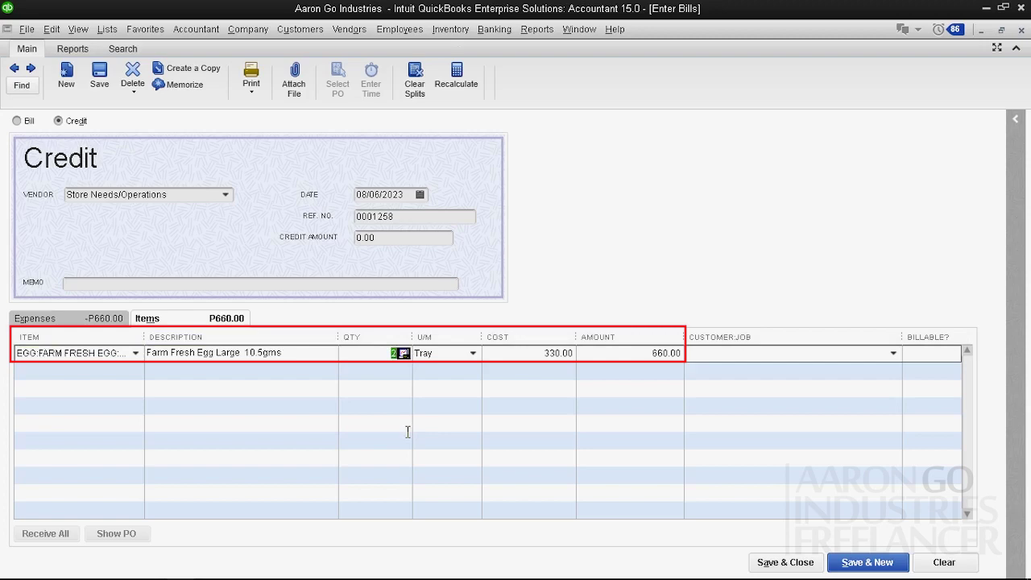
click(560, 353)
double_click(560, 353)
key(Tab)
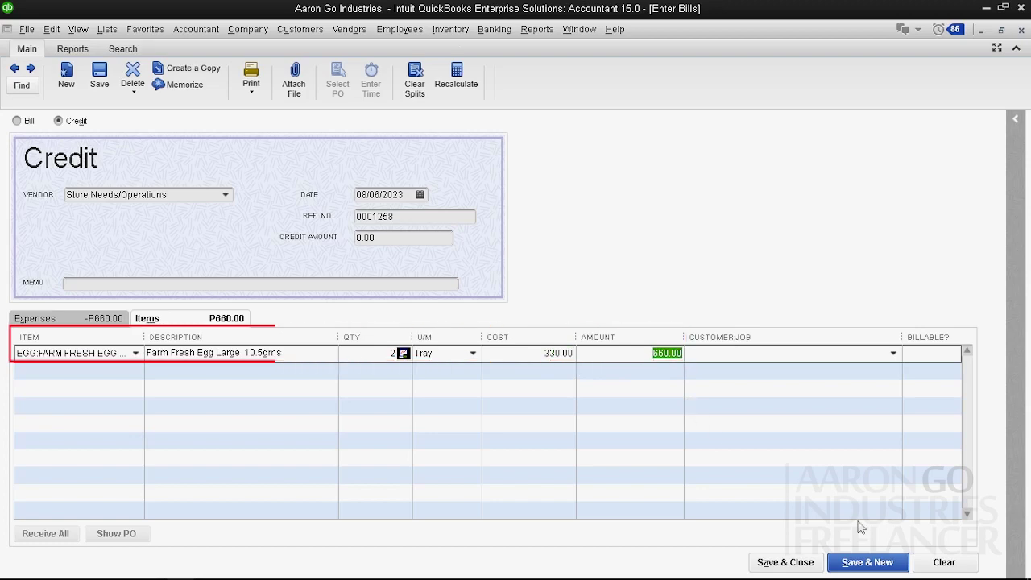
double_click(395, 355)
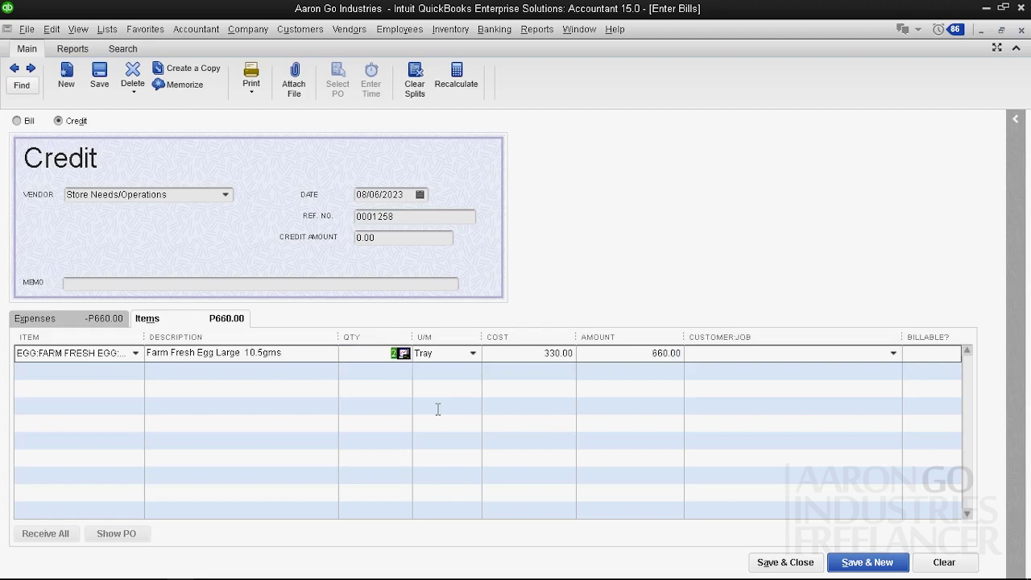
click(101, 320)
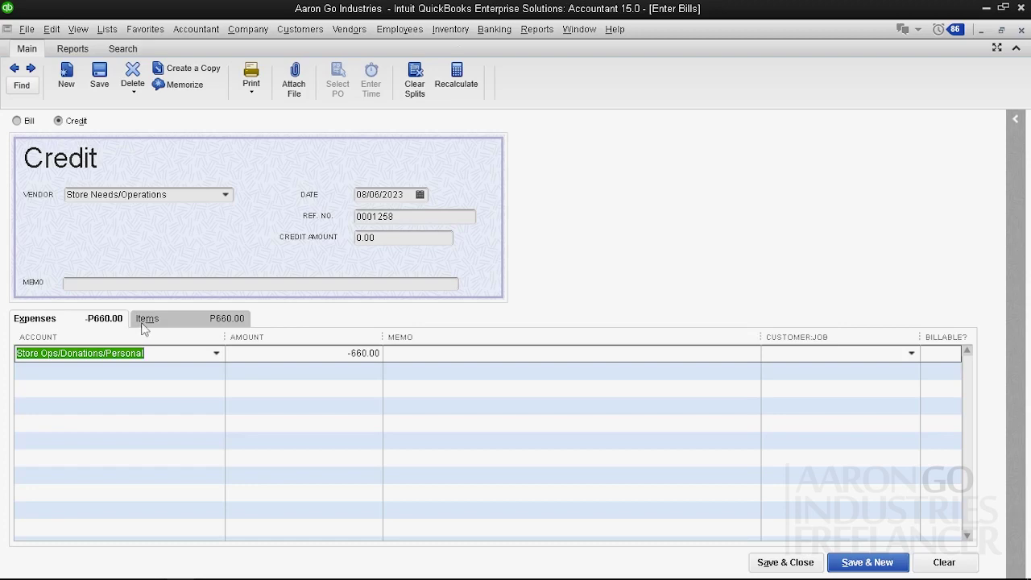
click(145, 323)
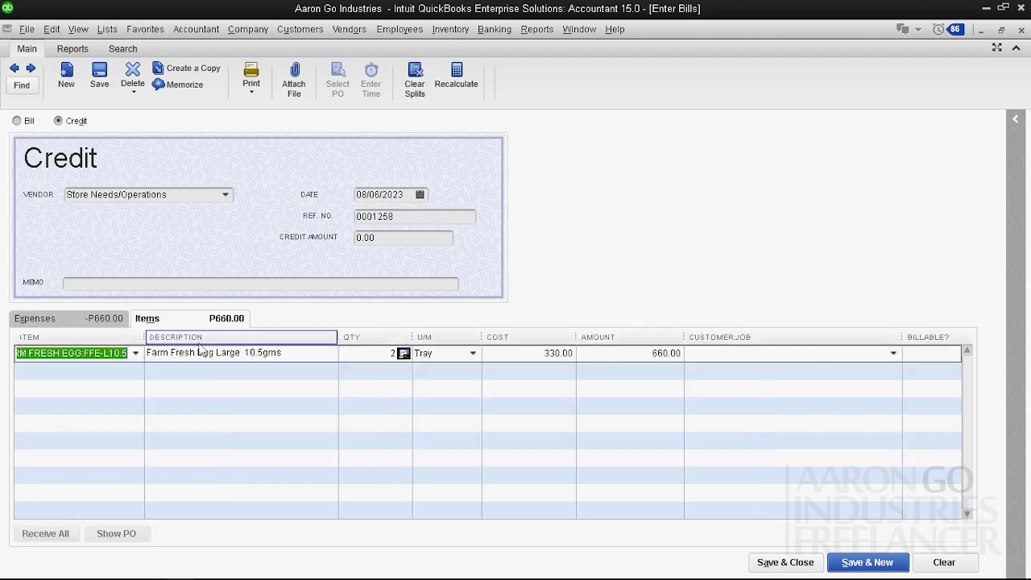
drag(174, 194, 39, 192)
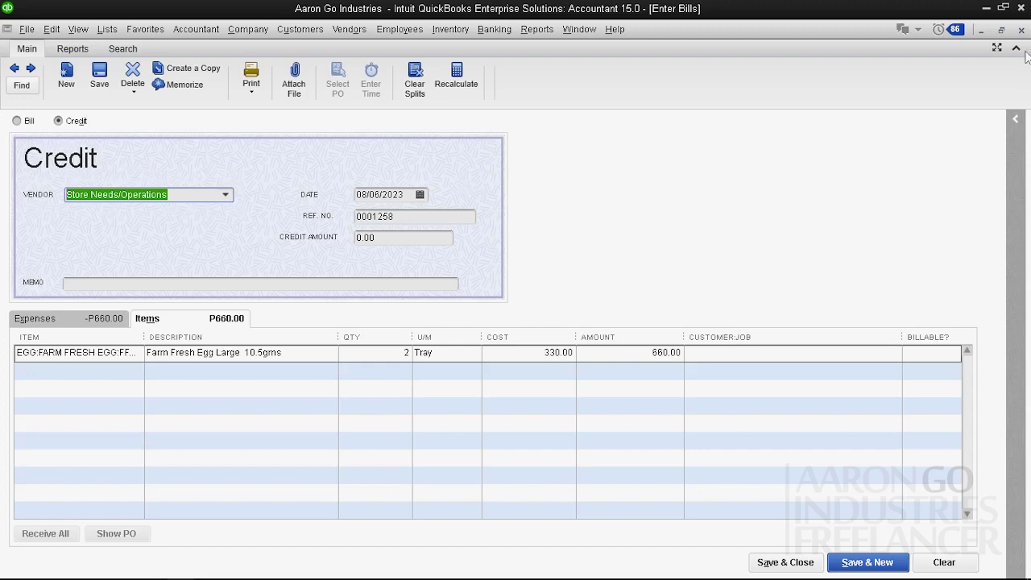
Step: Minimize the vendor credit and start a sales receipt for the company's out-items customer
click(1001, 29)
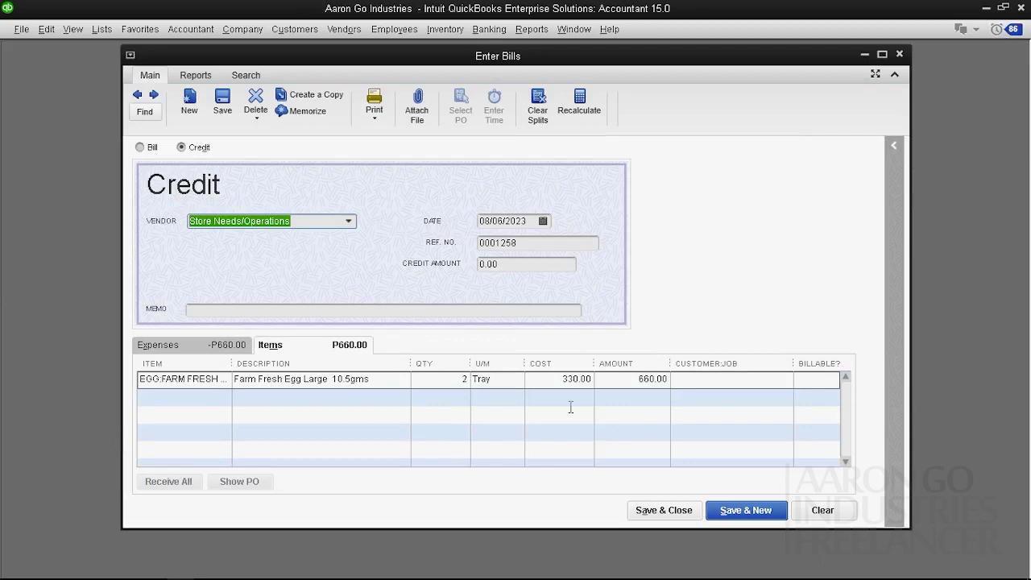
click(863, 55)
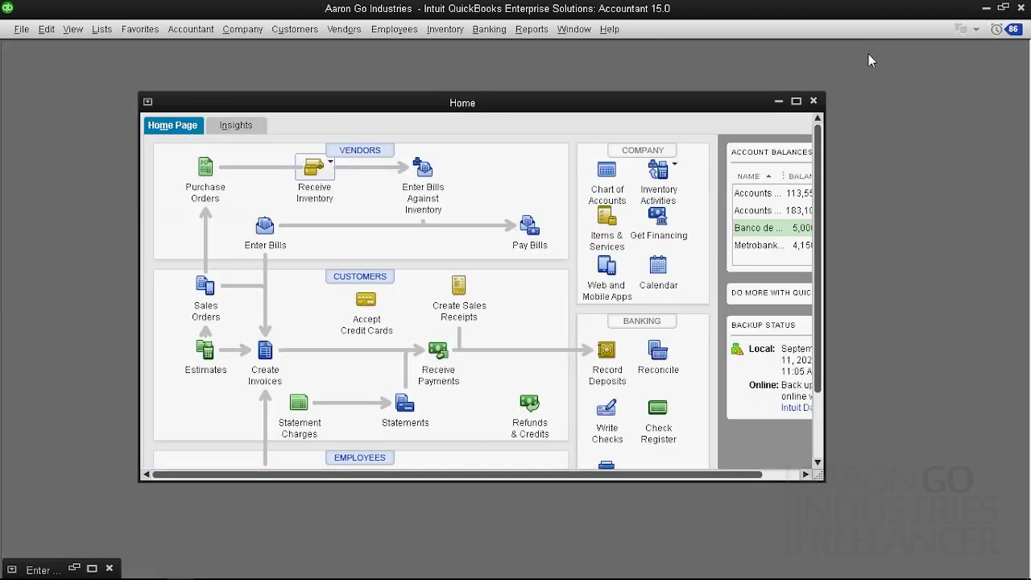
click(460, 288)
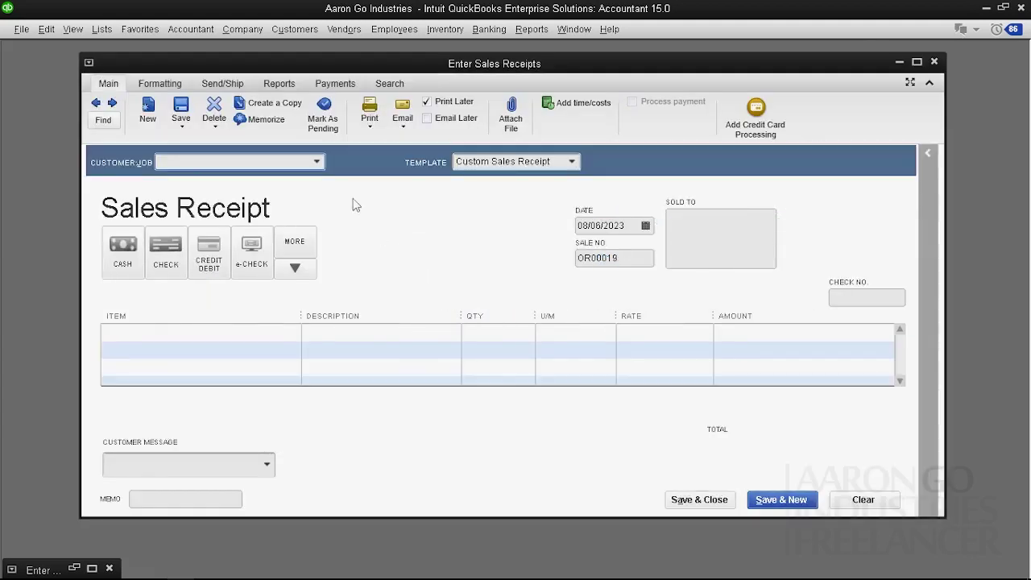
click(318, 164)
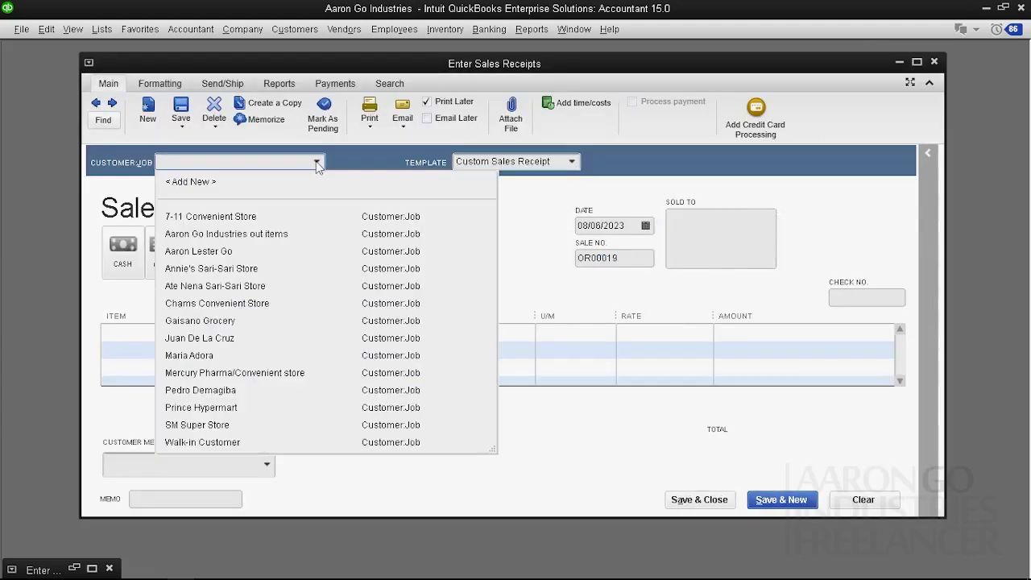
click(240, 234)
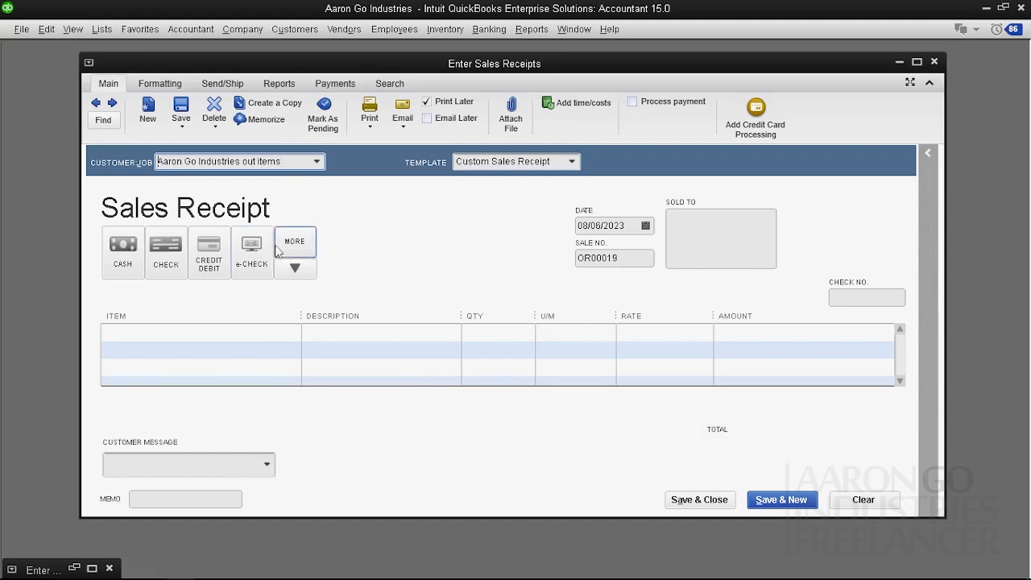
click(293, 331)
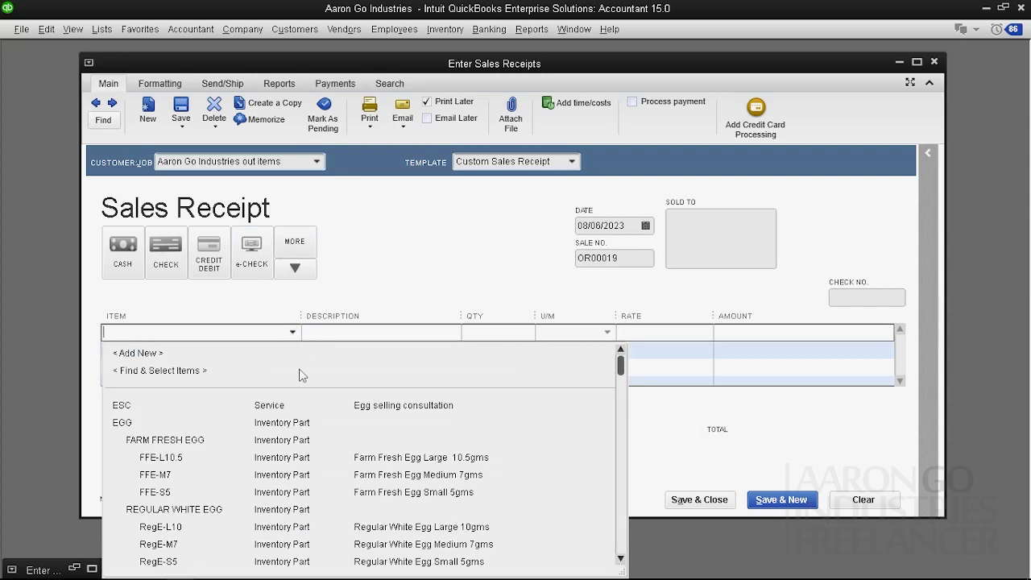
Step: Add FFE-L10.5 eggs at 2 Trays and change the rate from 660.00 to 0
click(268, 457)
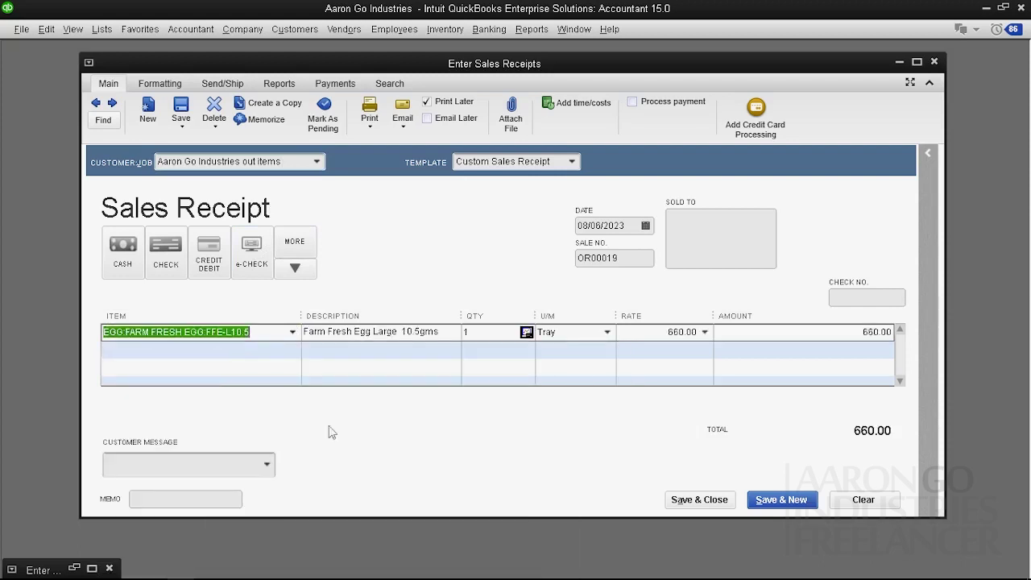
click(483, 331)
text(2 Tray)
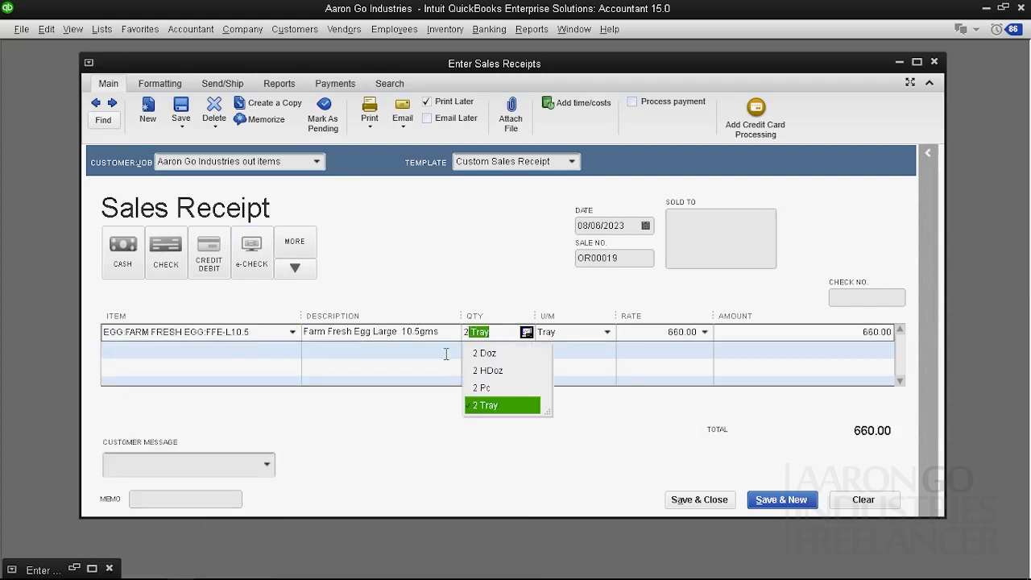
click(485, 405)
click(497, 378)
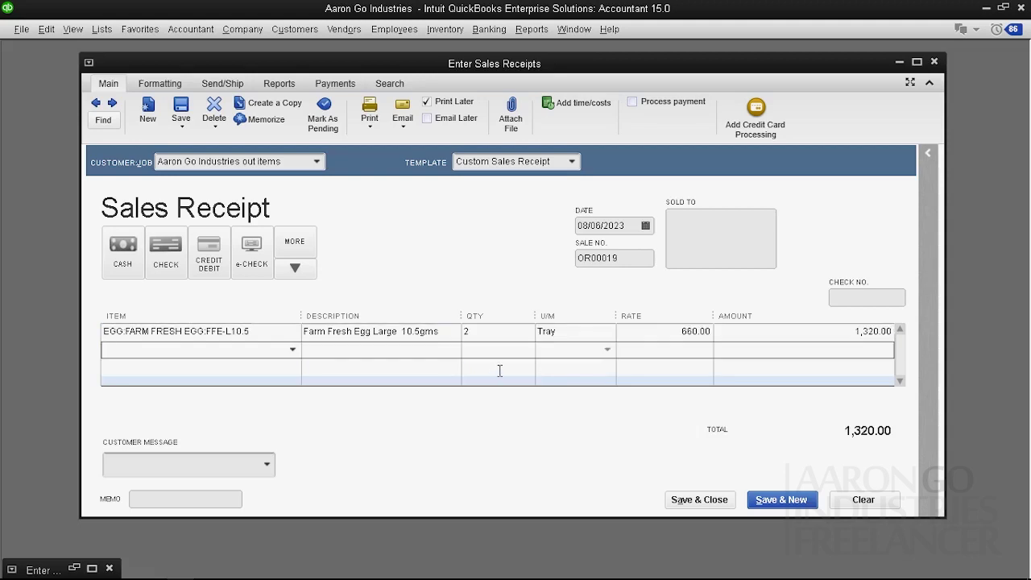
click(654, 333)
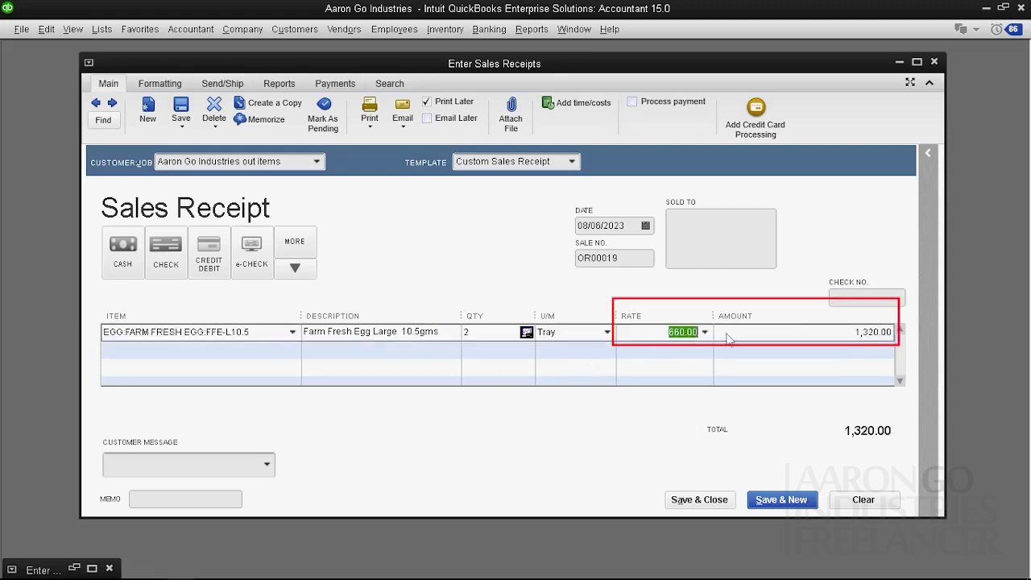
text(0)
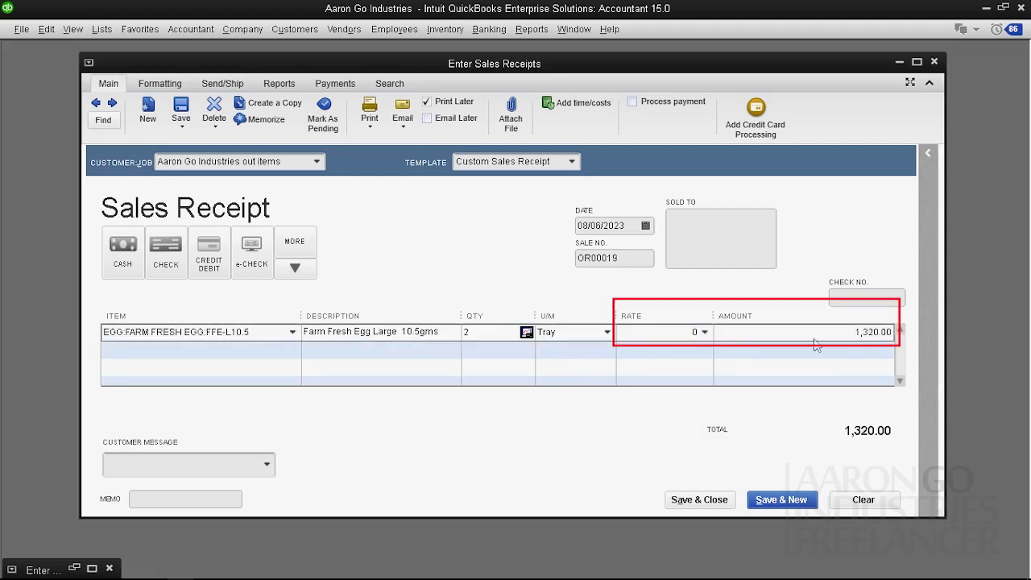
click(820, 348)
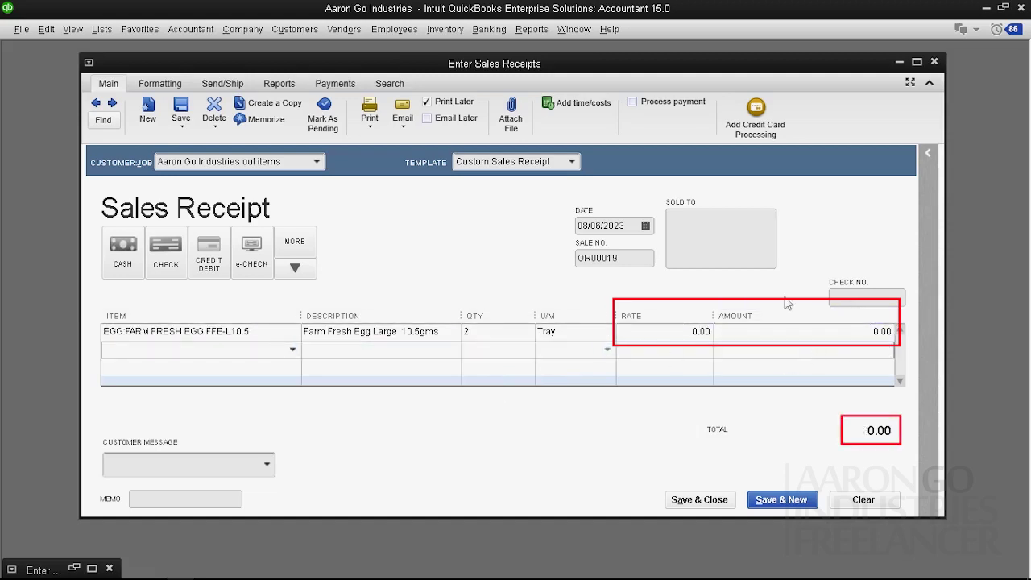
click(571, 369)
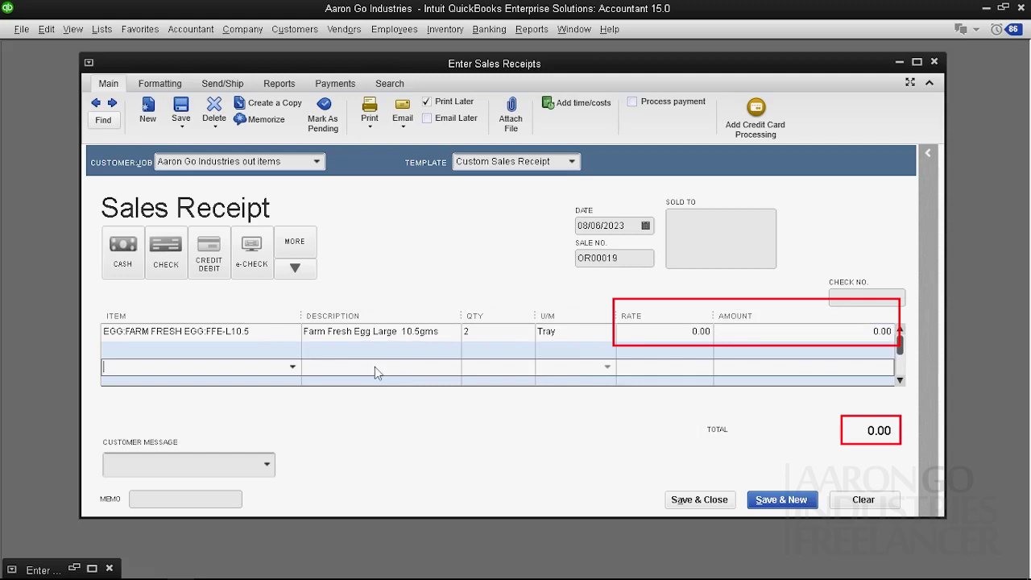
Step: Recheck the egg line's 2-Tray quantity, leaving the sales receipt total at 0.00
click(484, 331)
click(475, 357)
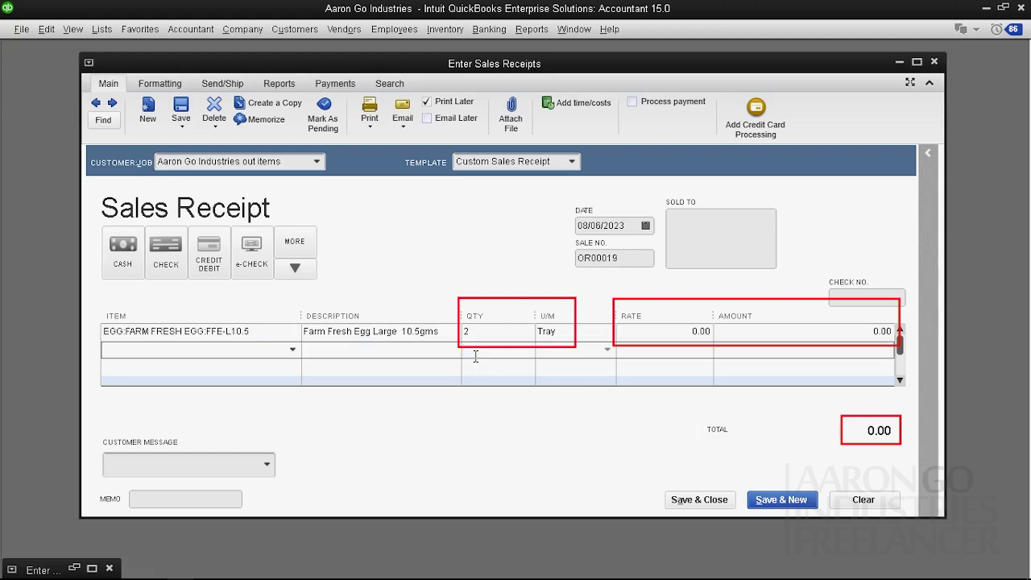
click(322, 161)
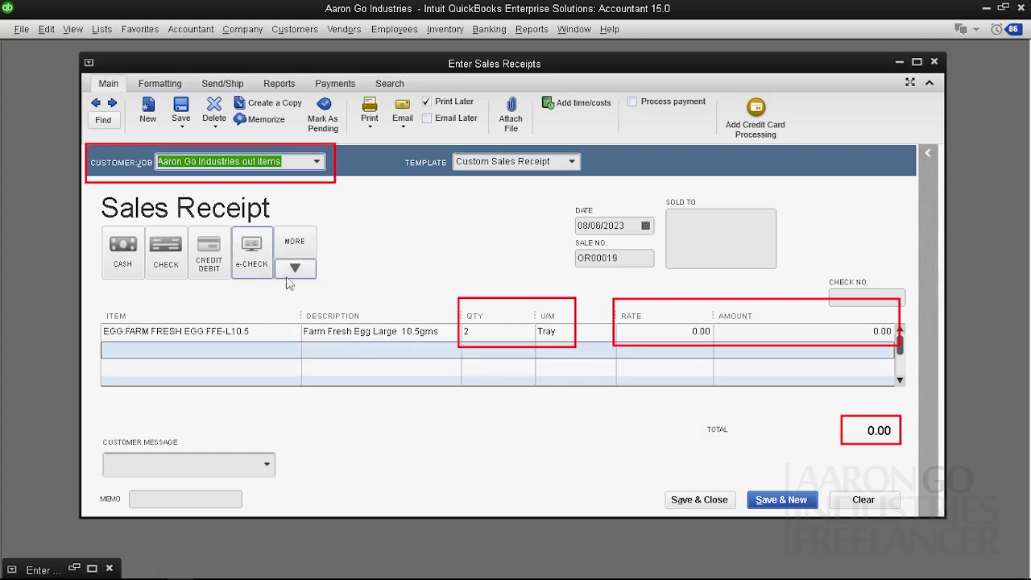
click(362, 367)
click(480, 332)
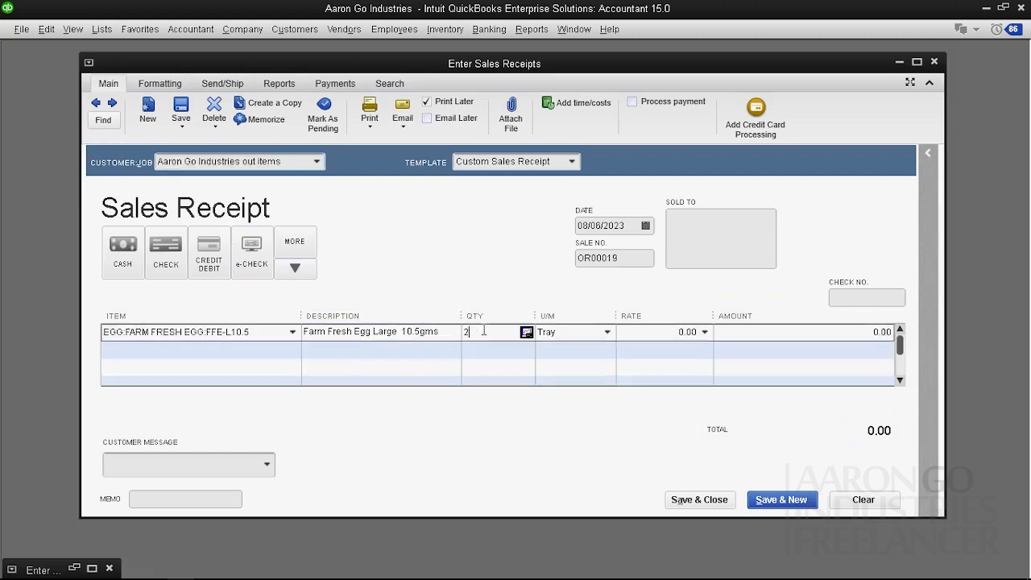
click(382, 265)
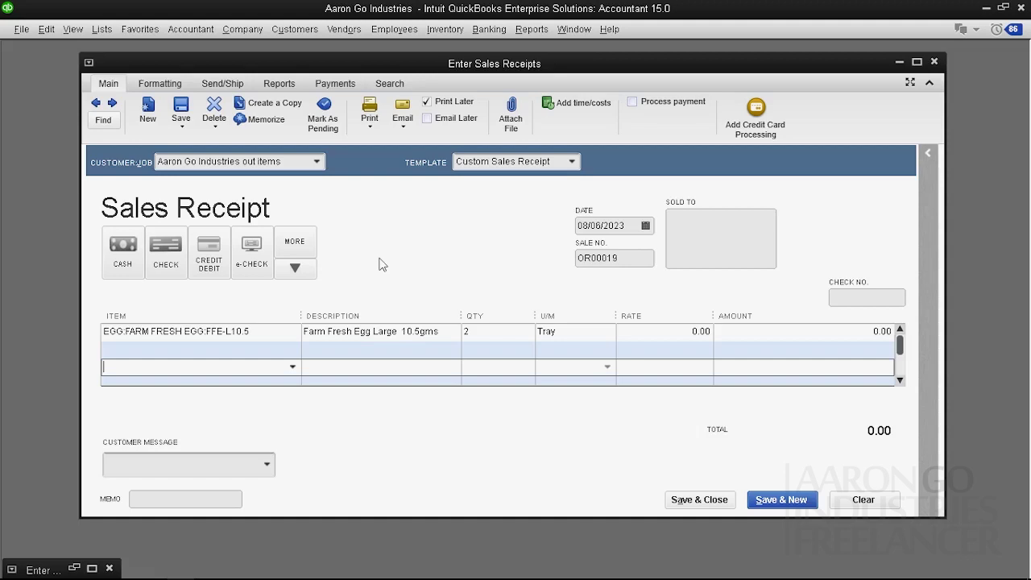
click(481, 334)
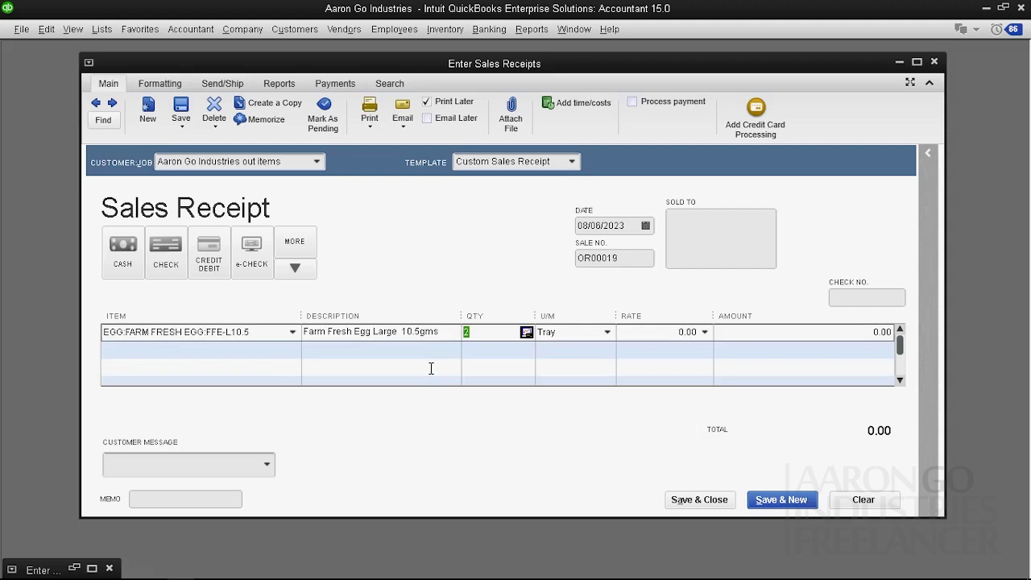
click(586, 369)
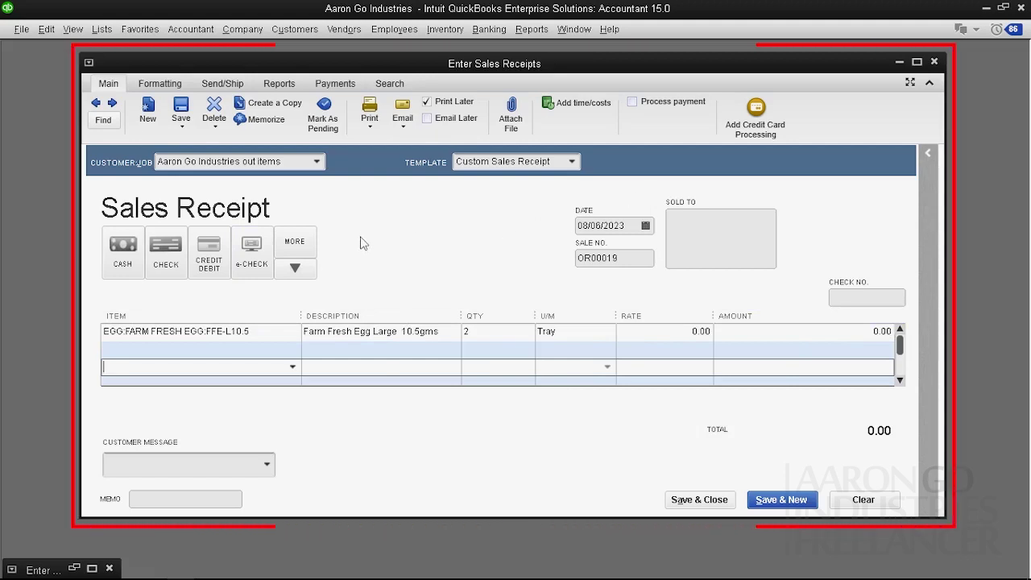
click(369, 355)
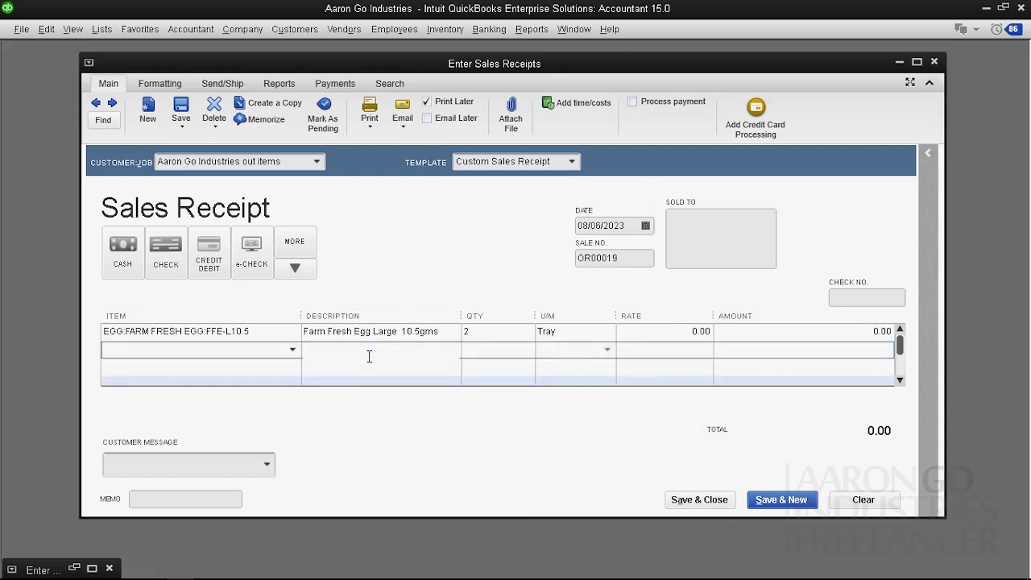
click(263, 366)
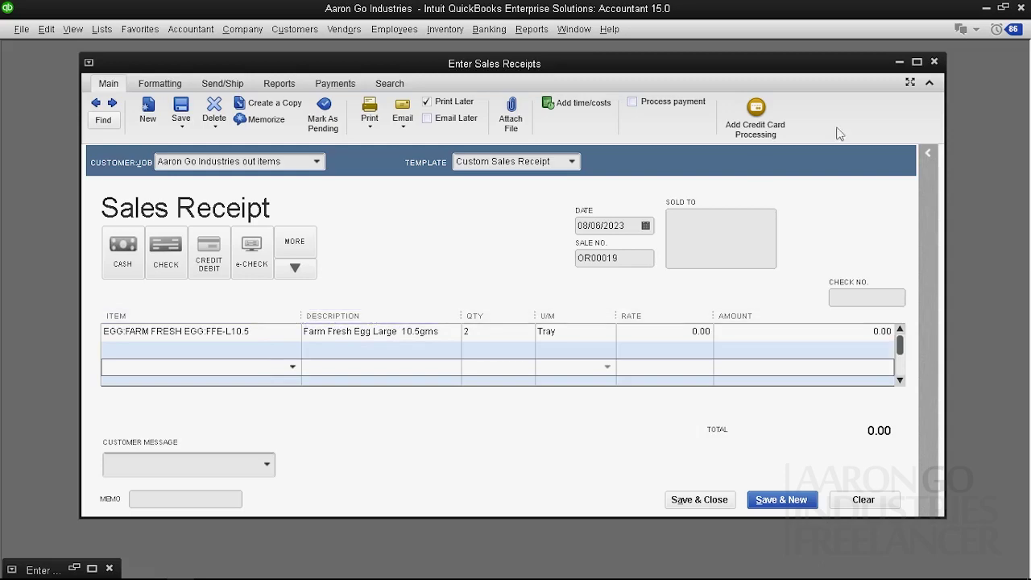
Step: Close the sales receipt without recording it and return the vendor credit to full screen
click(935, 62)
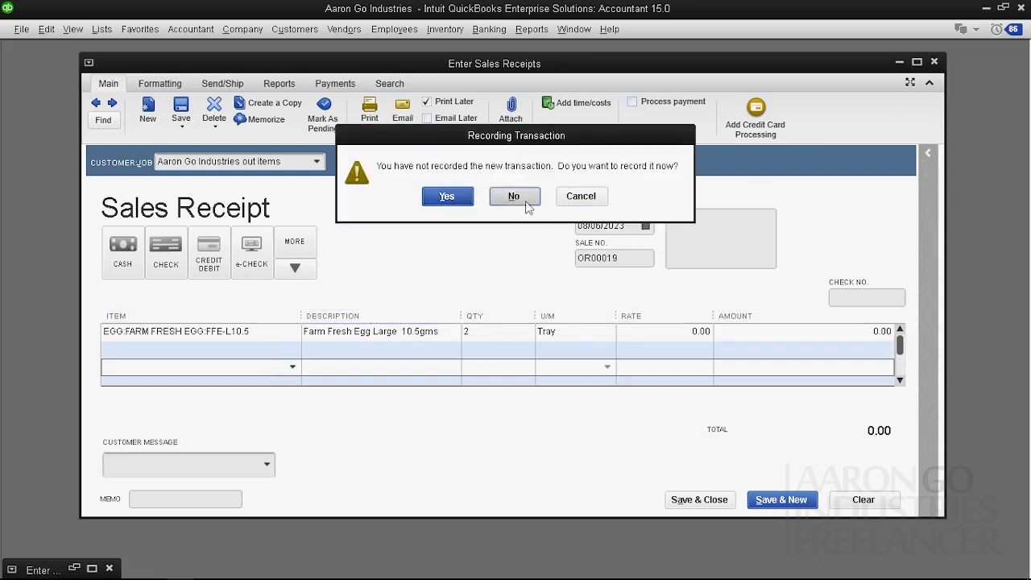
click(522, 195)
click(92, 569)
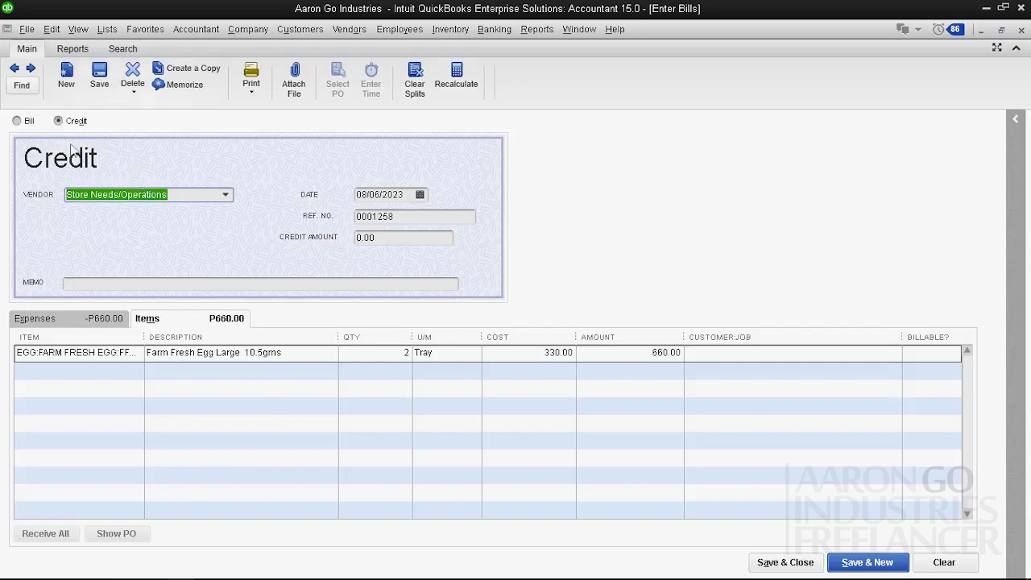
Step: Review the egg line's 660.00 amount against the -660.00 Store Ops expense, then save the credit
click(111, 320)
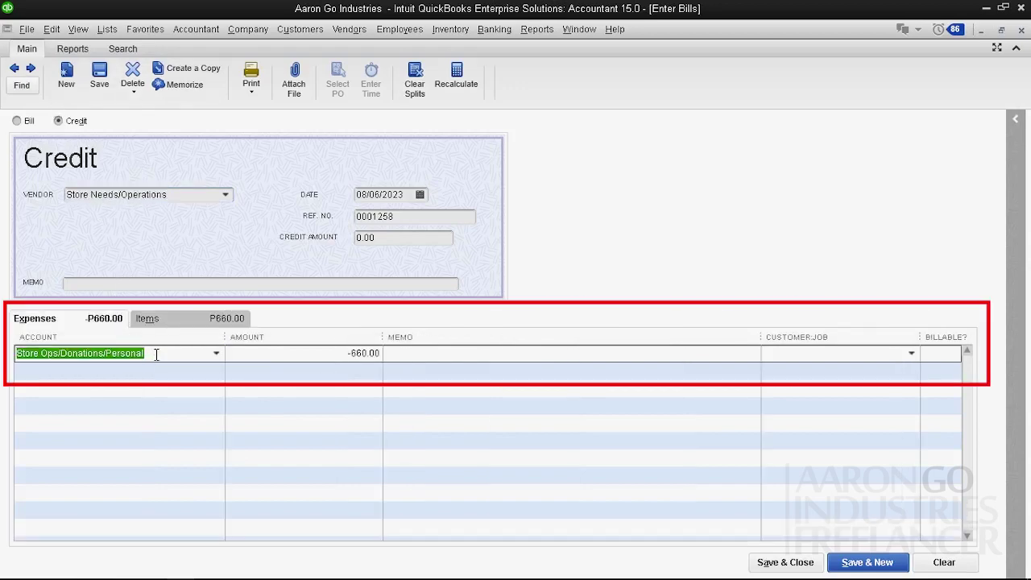
click(158, 319)
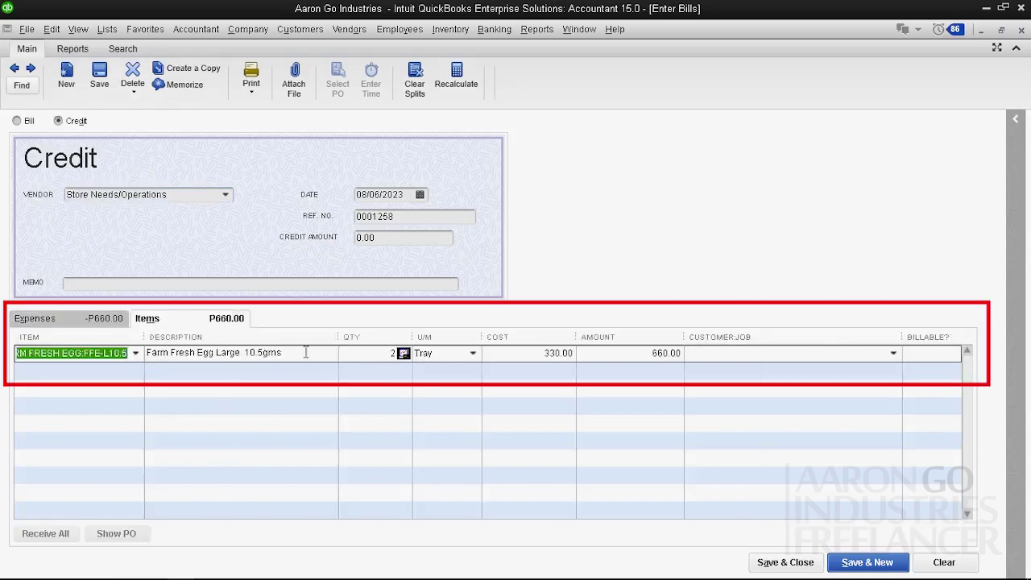
click(543, 354)
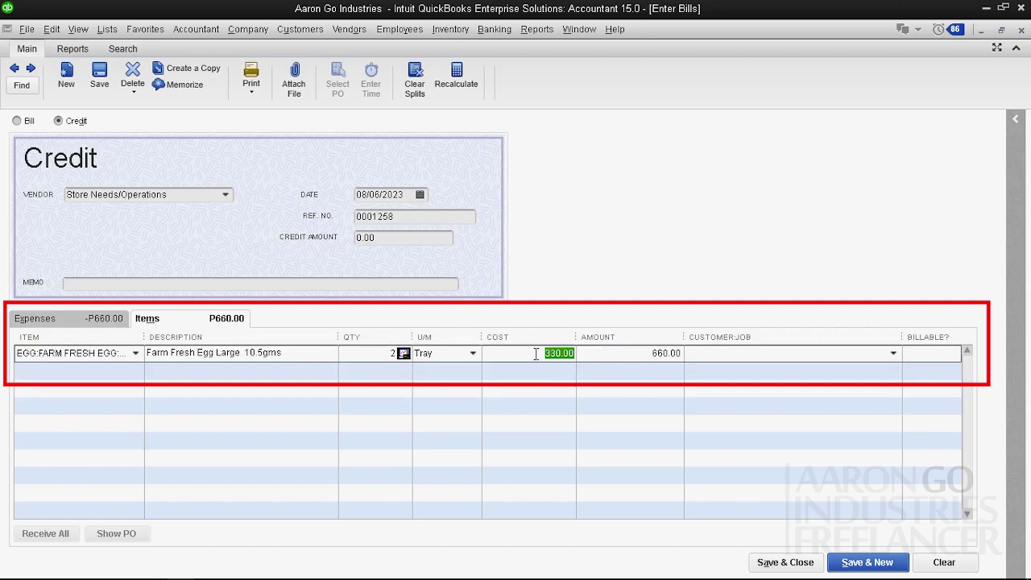
click(641, 353)
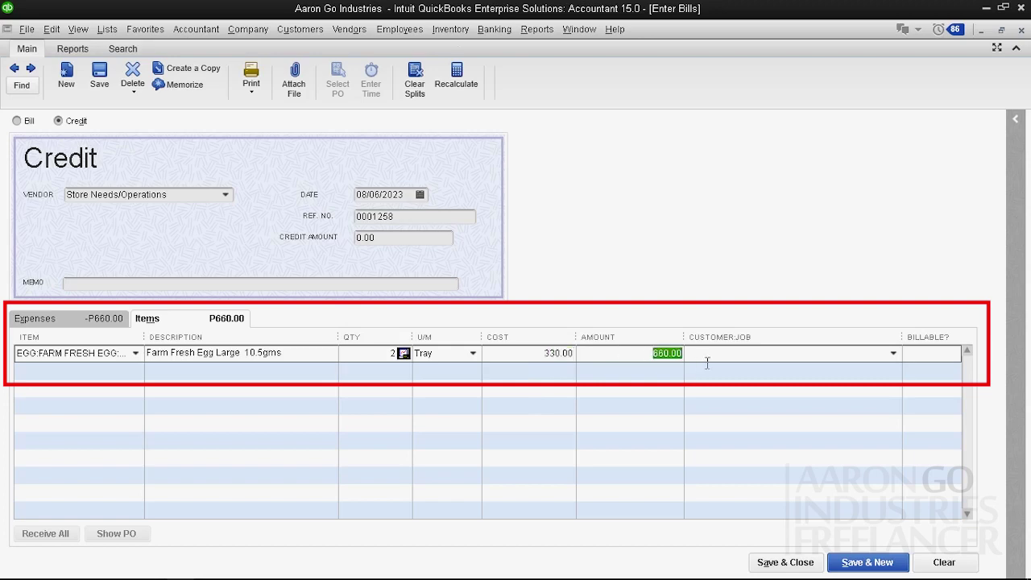
click(178, 194)
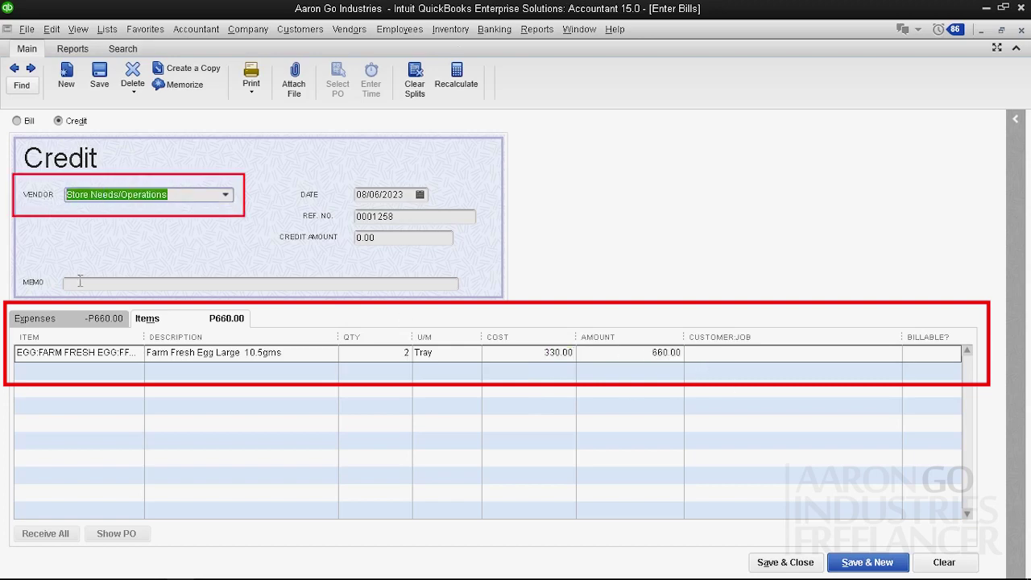
click(92, 321)
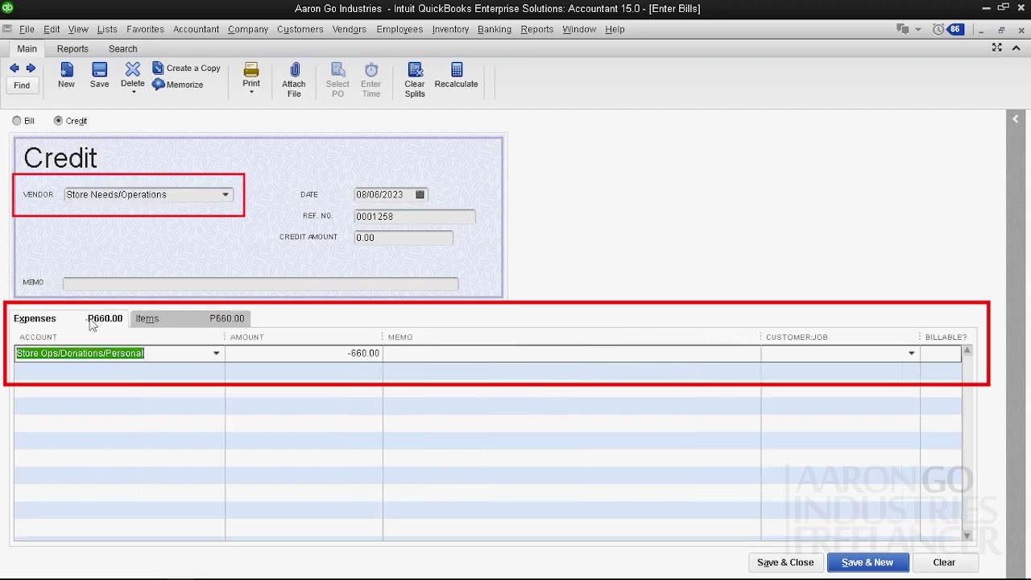
click(850, 562)
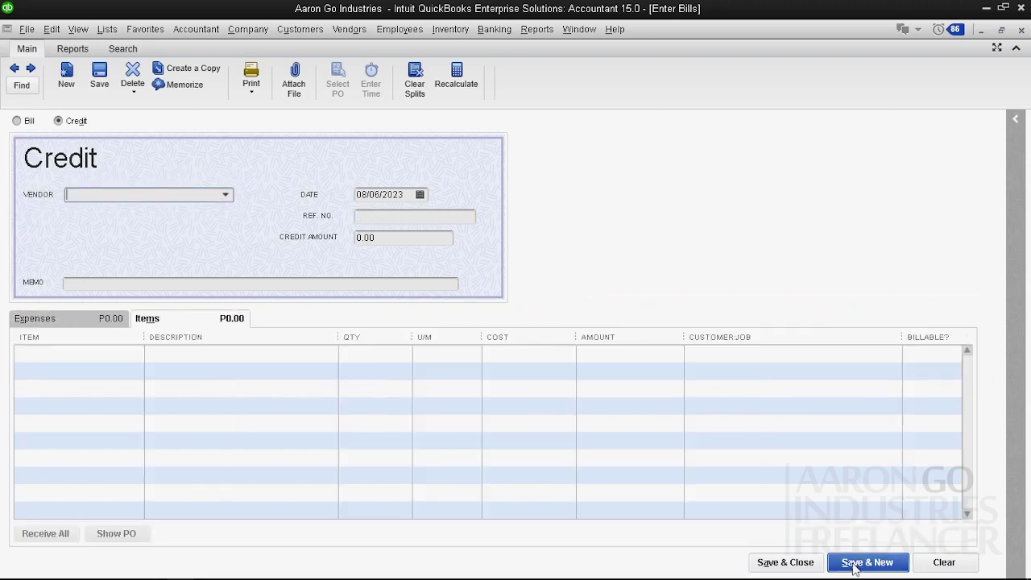
click(1001, 30)
Step: Close the blank credit form and run the Vendor Balance Detail report
click(900, 54)
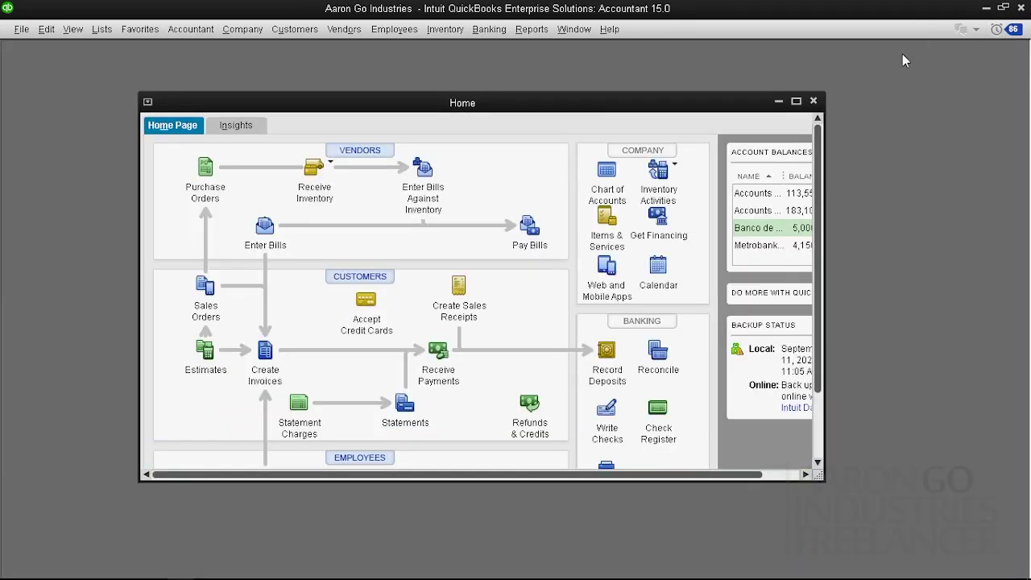
click(532, 29)
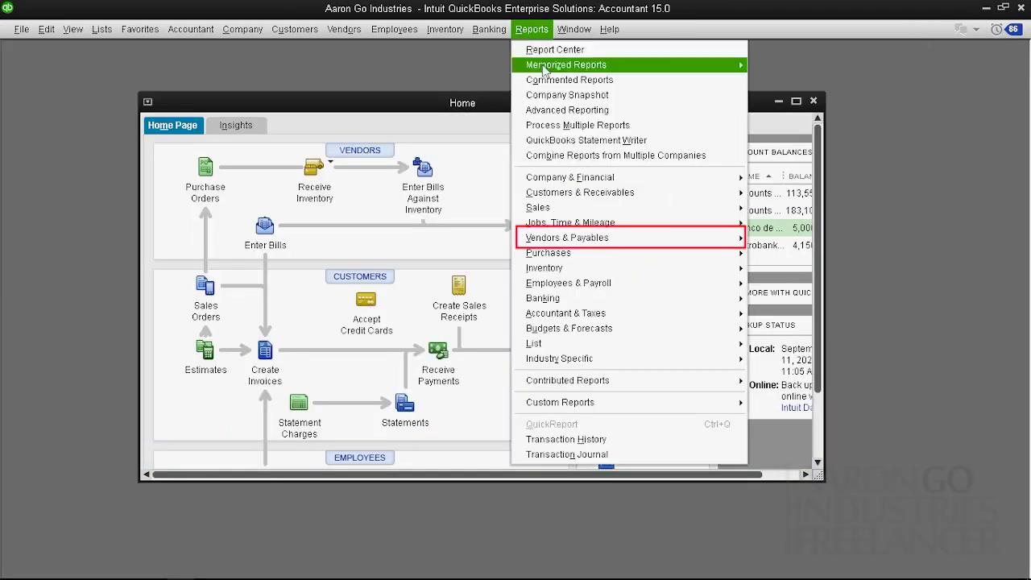
mouse_move(594, 242)
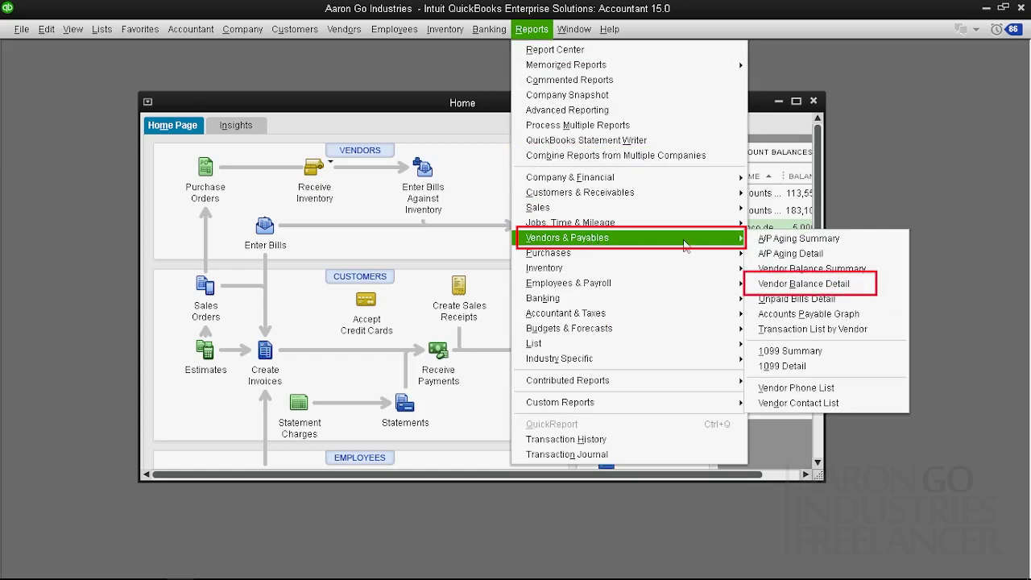
click(794, 284)
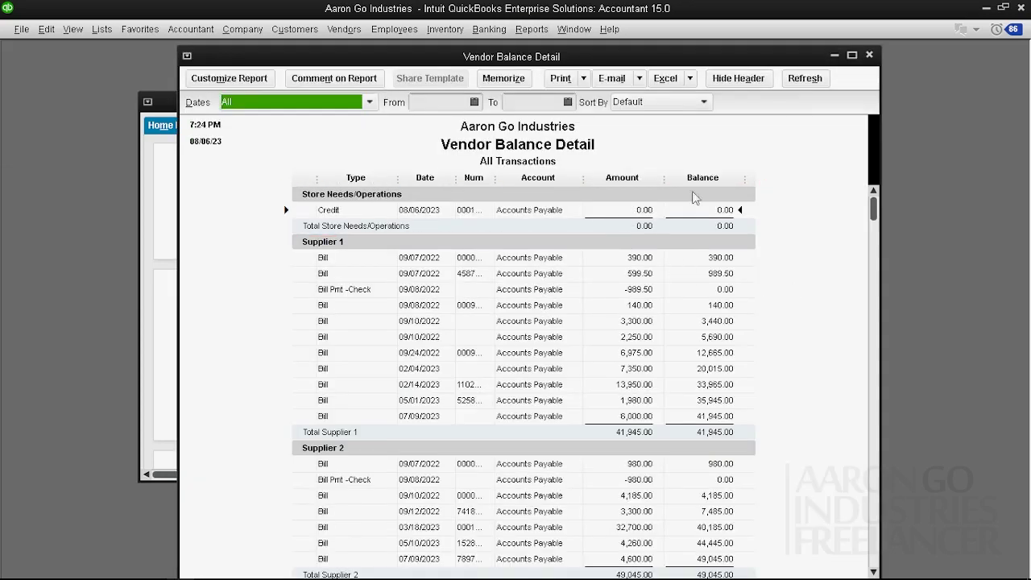
Step: Maximize the Vendor Balance Detail report and widen its Account and Num columns
click(852, 55)
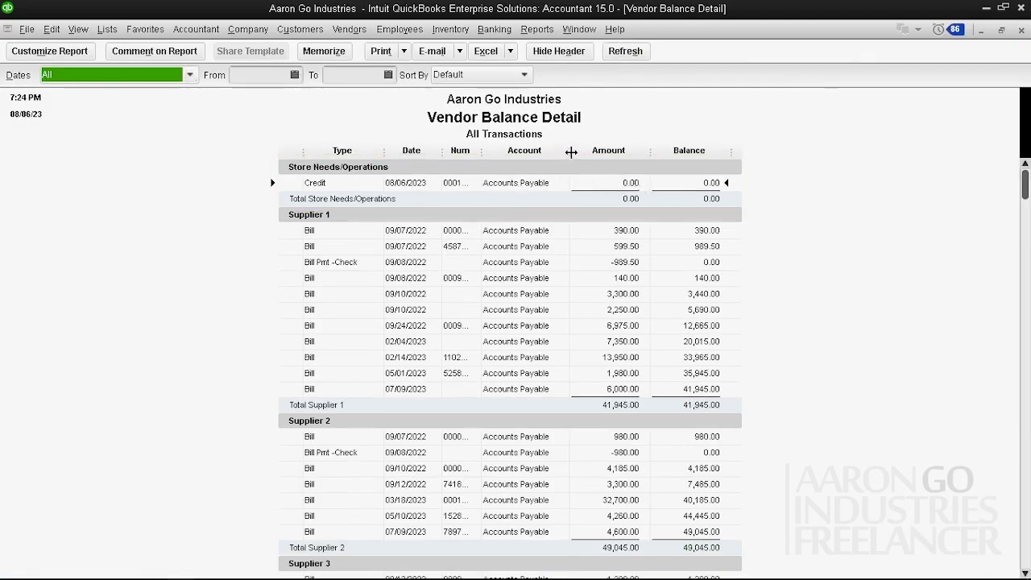
drag(571, 151, 614, 151)
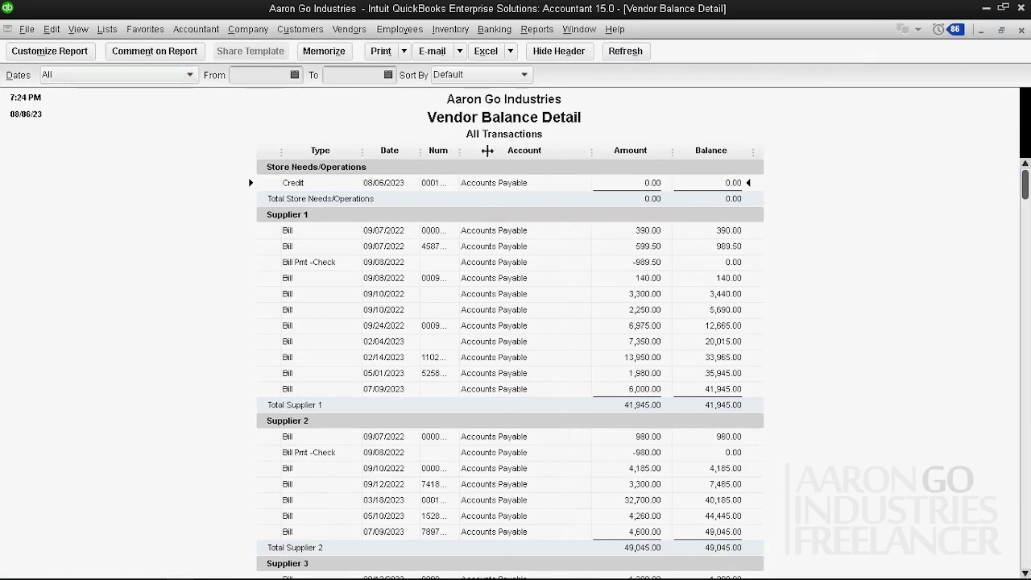
drag(487, 151, 492, 151)
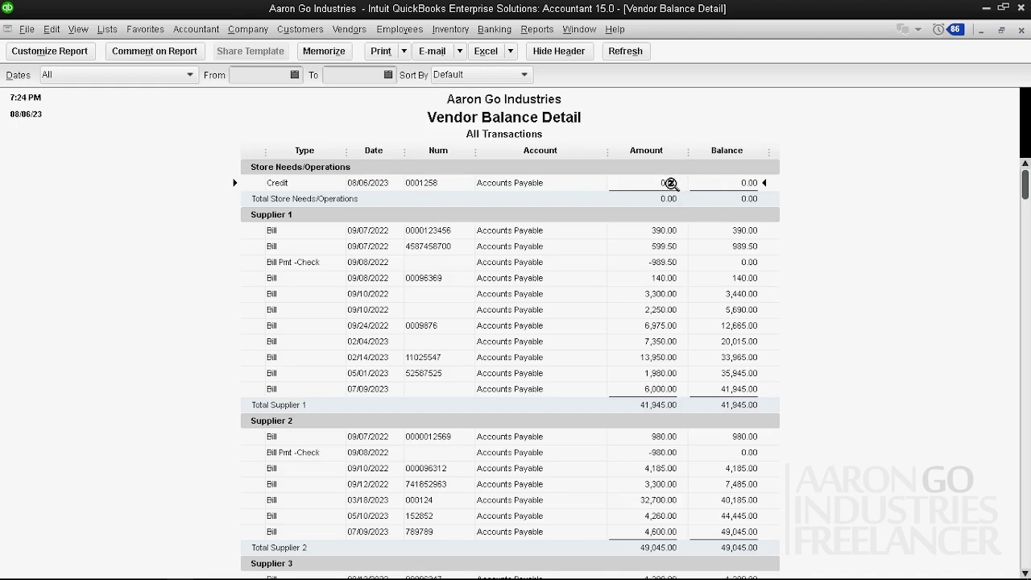
Step: Open the Chart of Accounts and select the Store Ops/Donations/Personal expense account
click(108, 29)
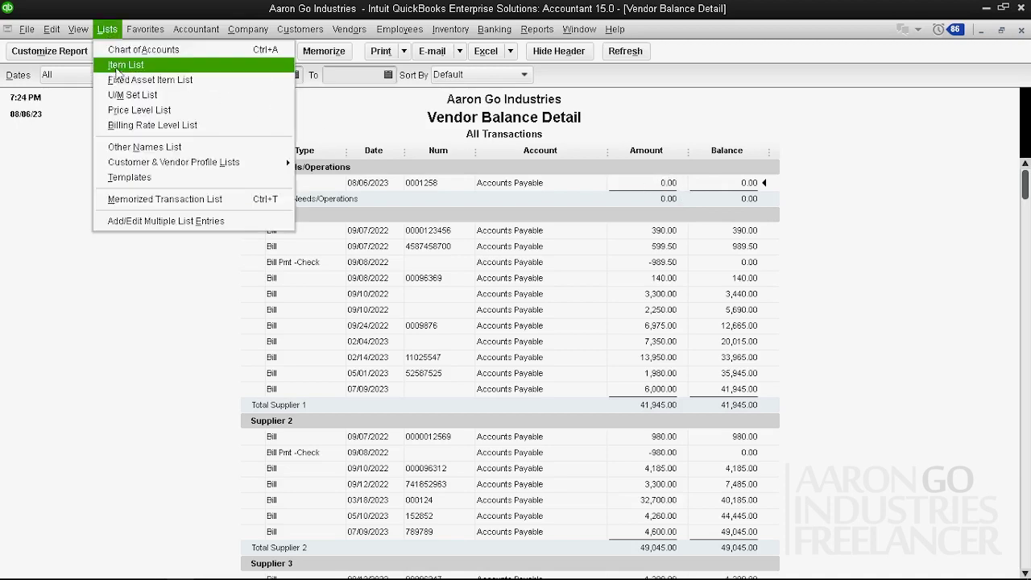
click(129, 50)
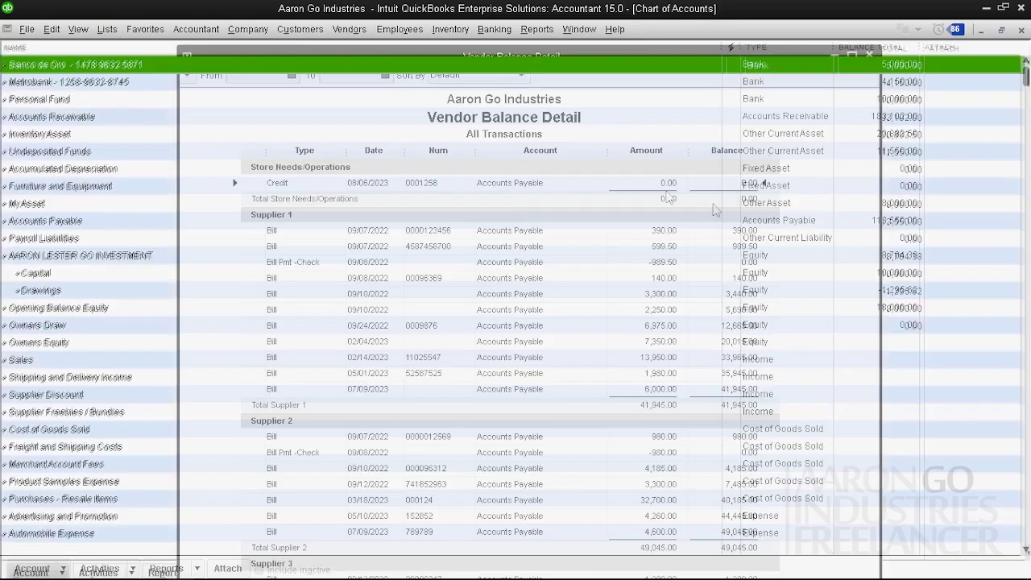
drag(1023, 80, 1013, 316)
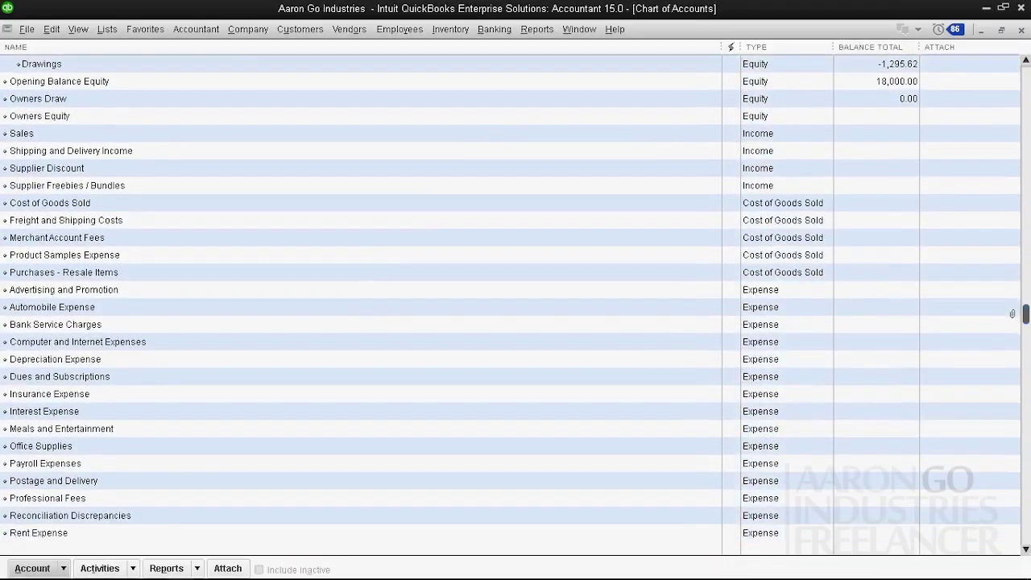
scroll(686, 415, down, 2)
scroll(685, 414, down, 2)
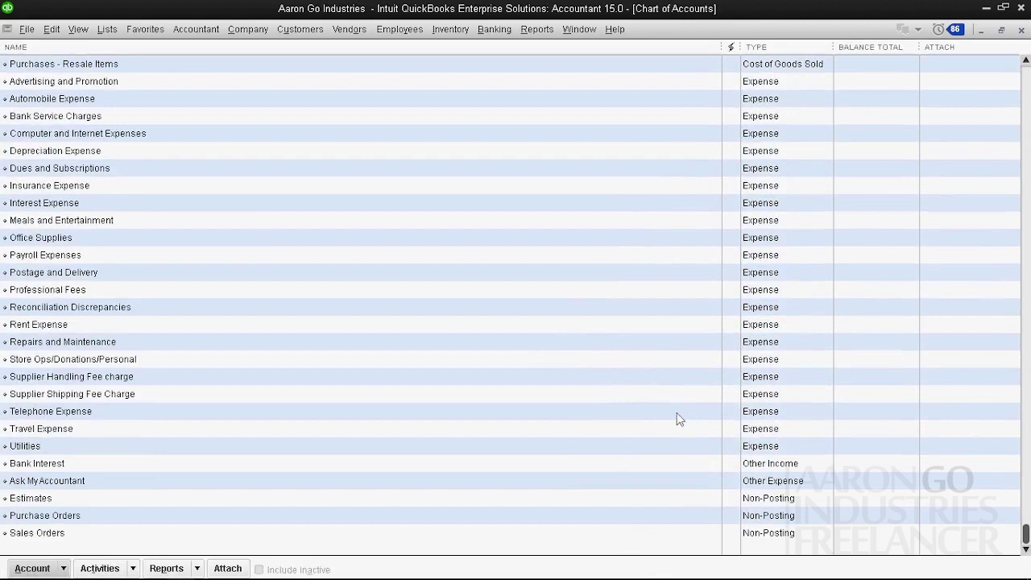
click(66, 361)
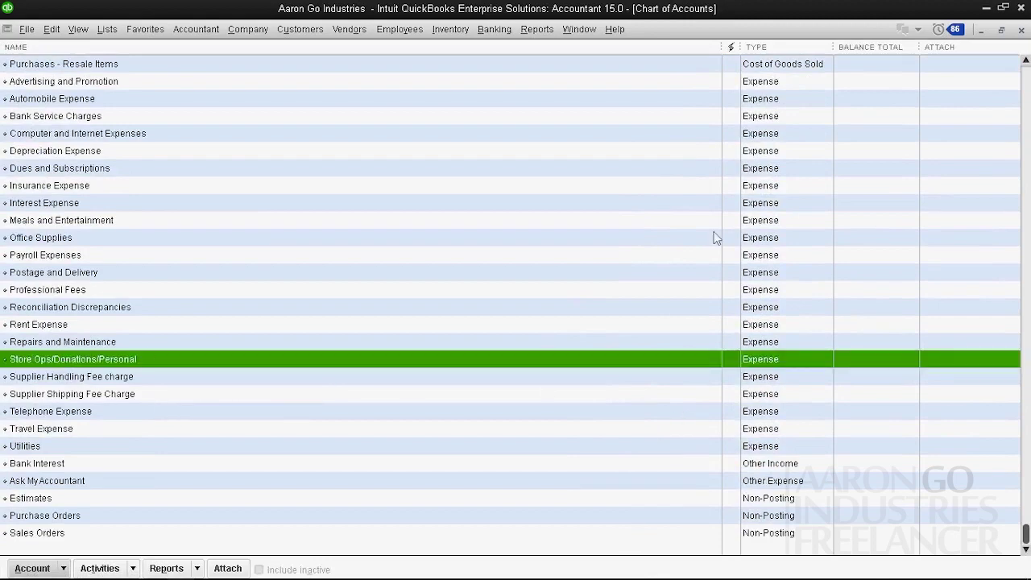
Step: Restore the Chart of Accounts to a smaller window and move it aside over the report
click(1001, 31)
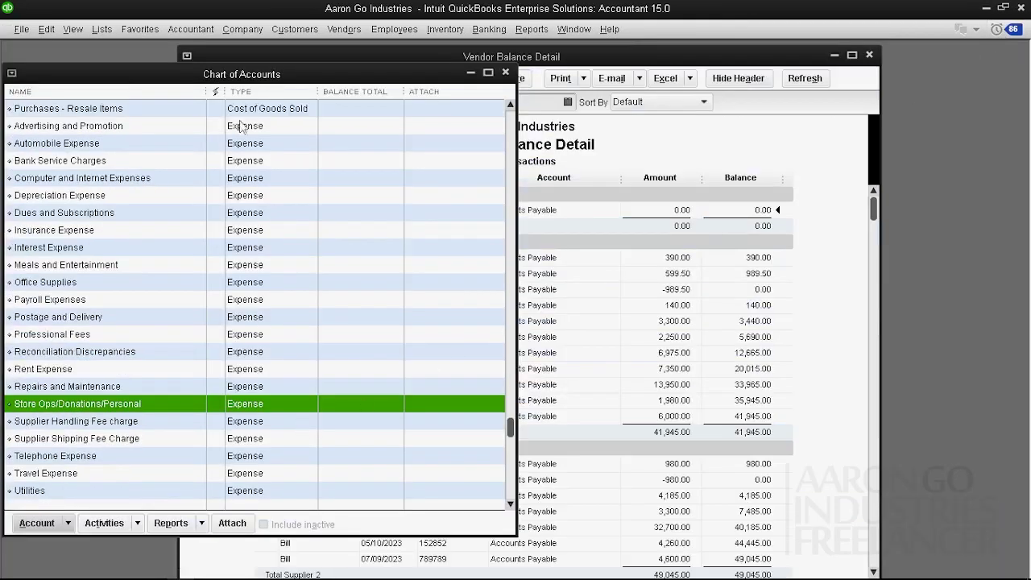
mouse_move(274, 74)
mouse_down()
mouse_move(531, 74)
mouse_move(531, 64)
mouse_up()
click(362, 393)
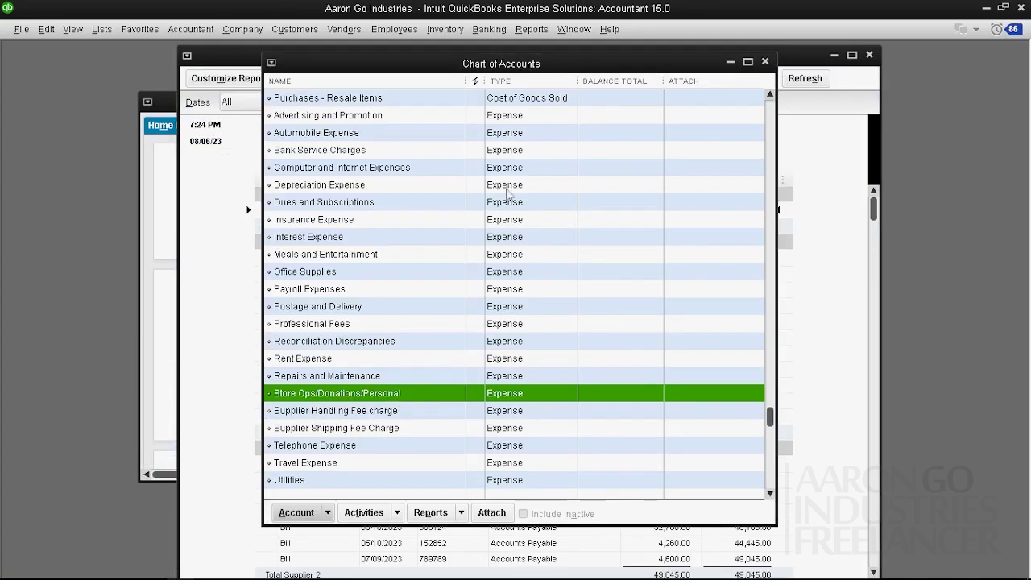
click(530, 30)
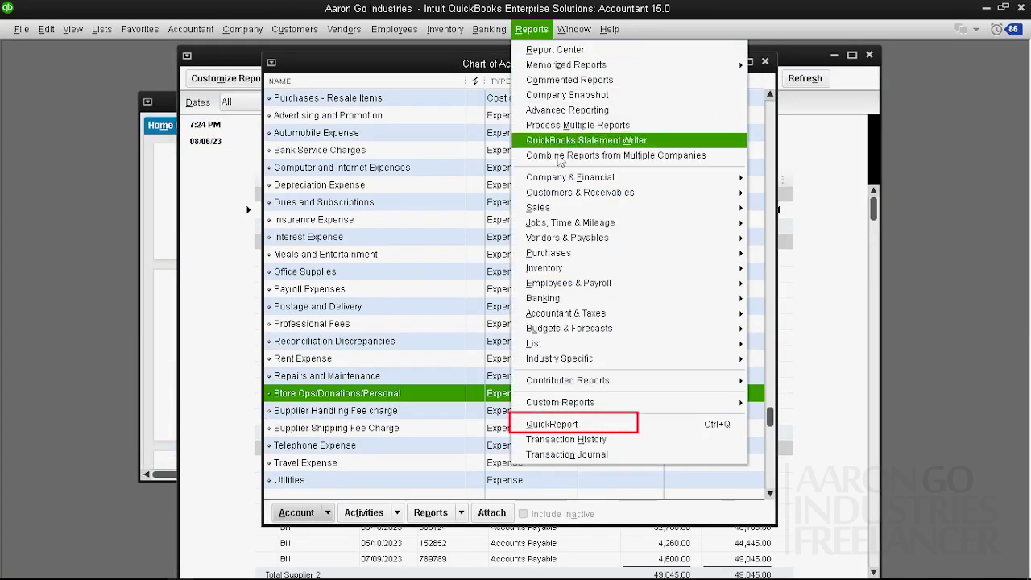
Step: Check the 660.00 credit in the Store Ops/Donations/Personal QuickReport, then close both windows
click(612, 426)
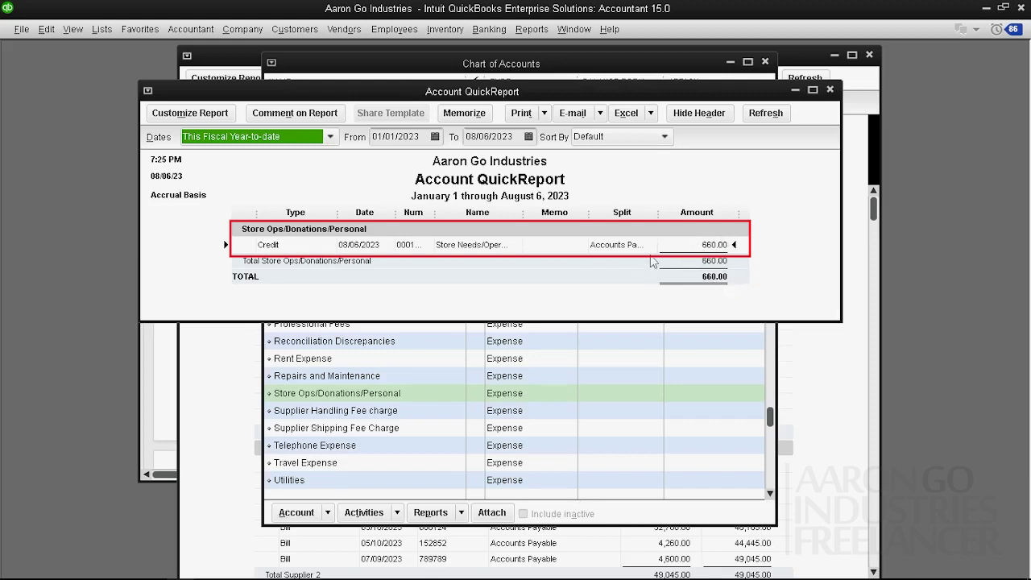
click(829, 89)
click(765, 62)
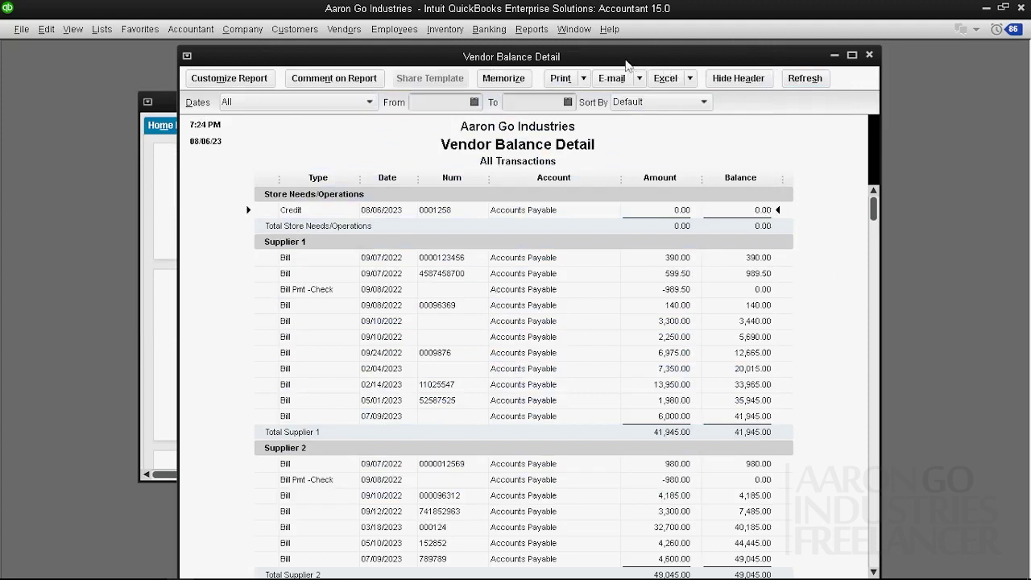
Step: QuickZoom from the report's Credit row into the 0.00 Store Needs/Operations credit
double_click(527, 211)
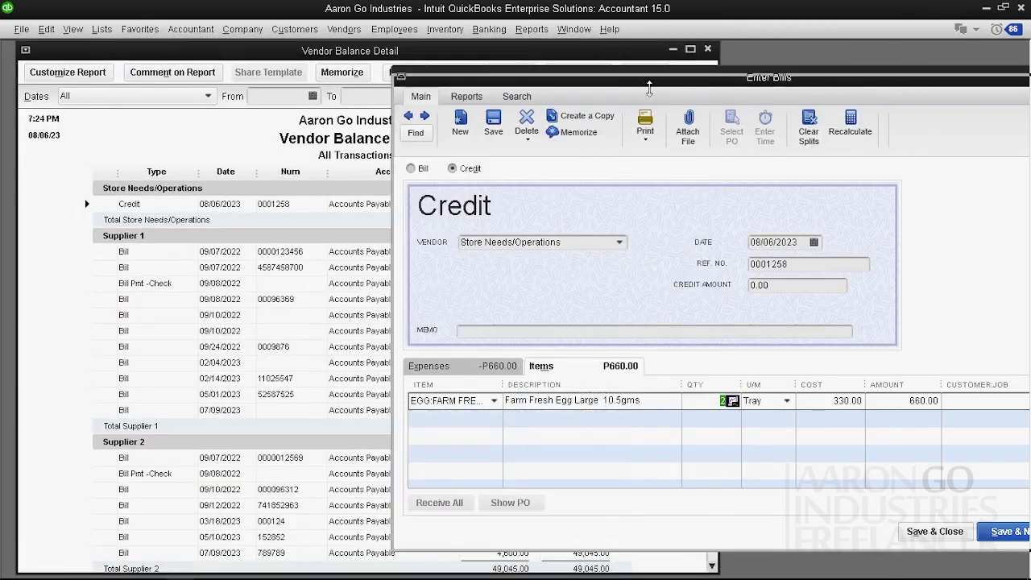
drag(910, 72, 910, 82)
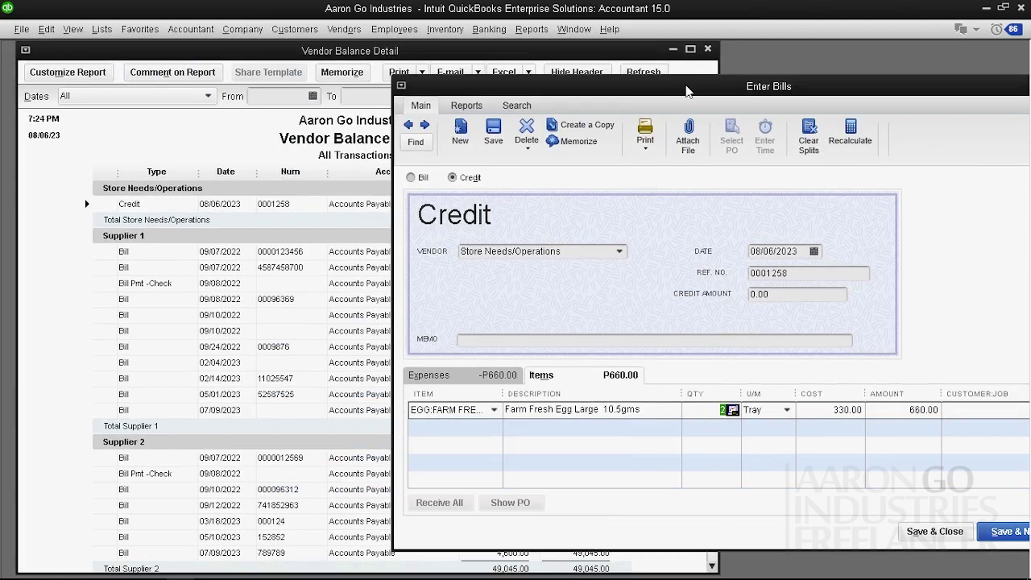